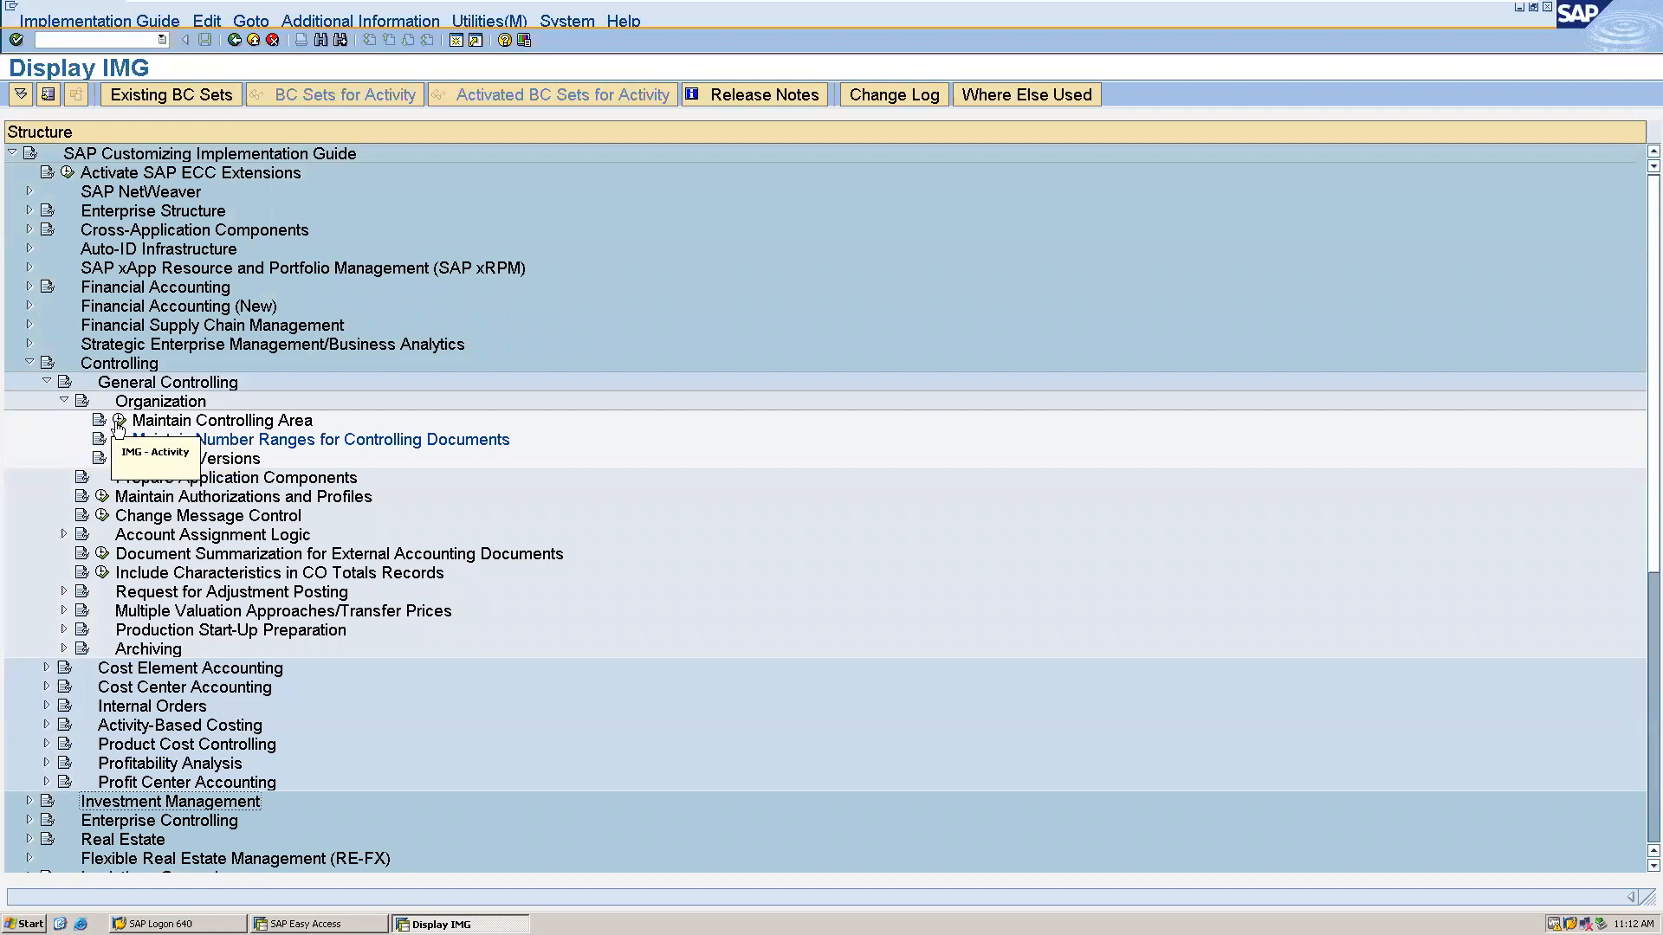
Step: Create a new entry in the Maintain Controlling Area activity for controlling area ALLO, adopting the data of company code ALLO
click(116, 421)
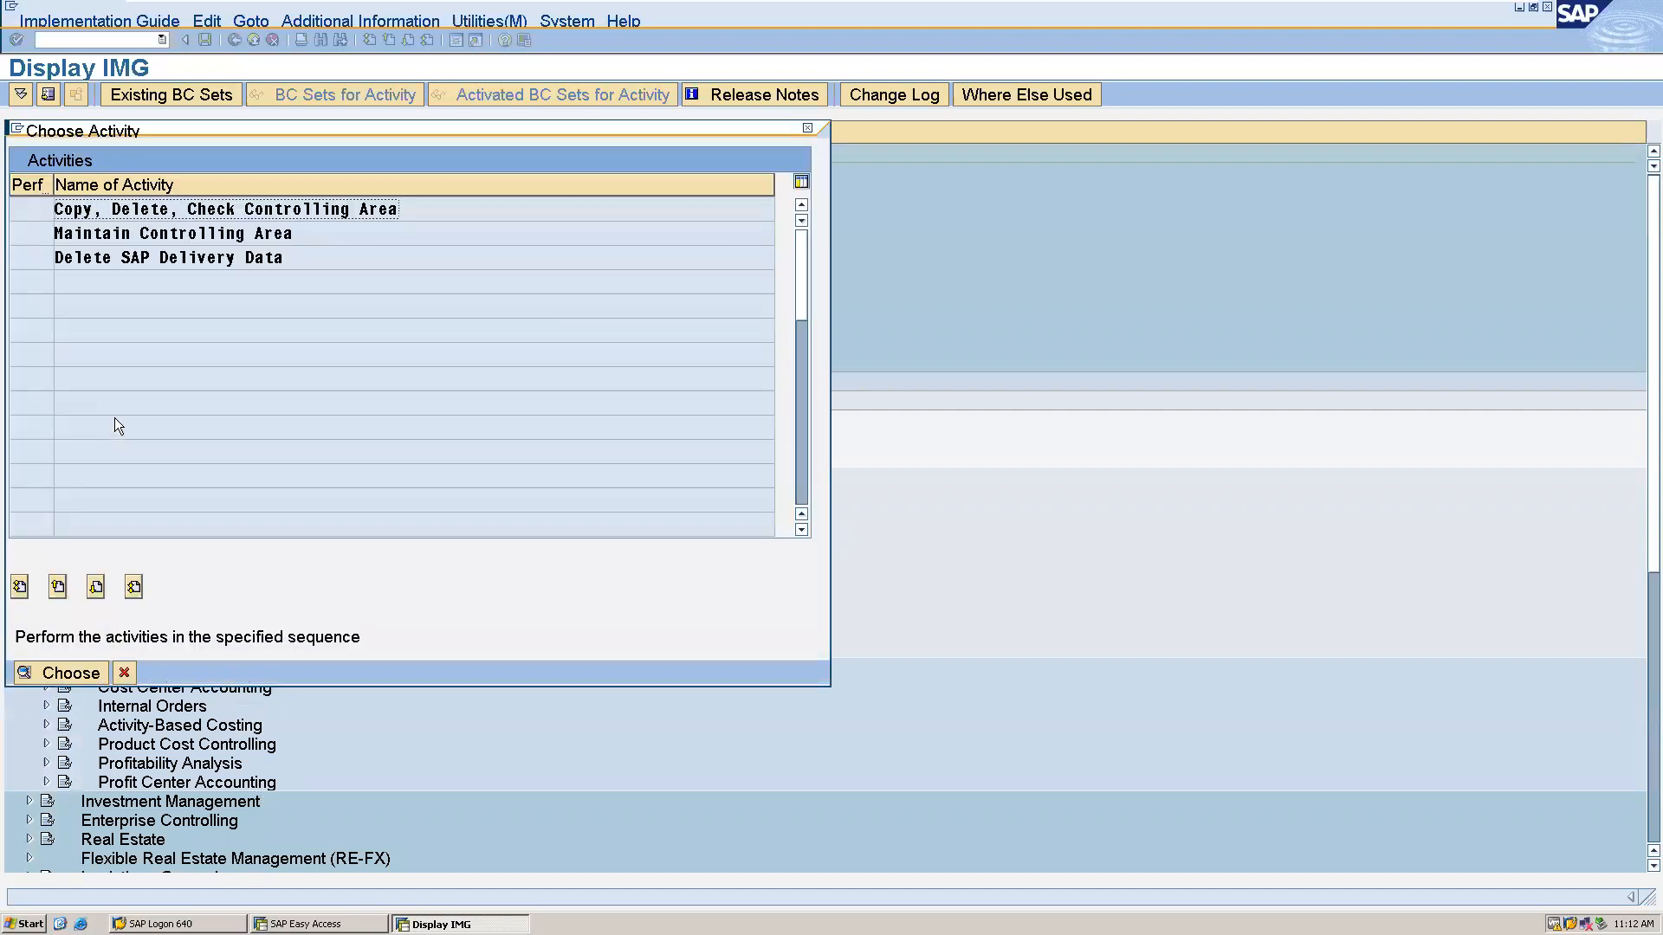
double_click(164, 227)
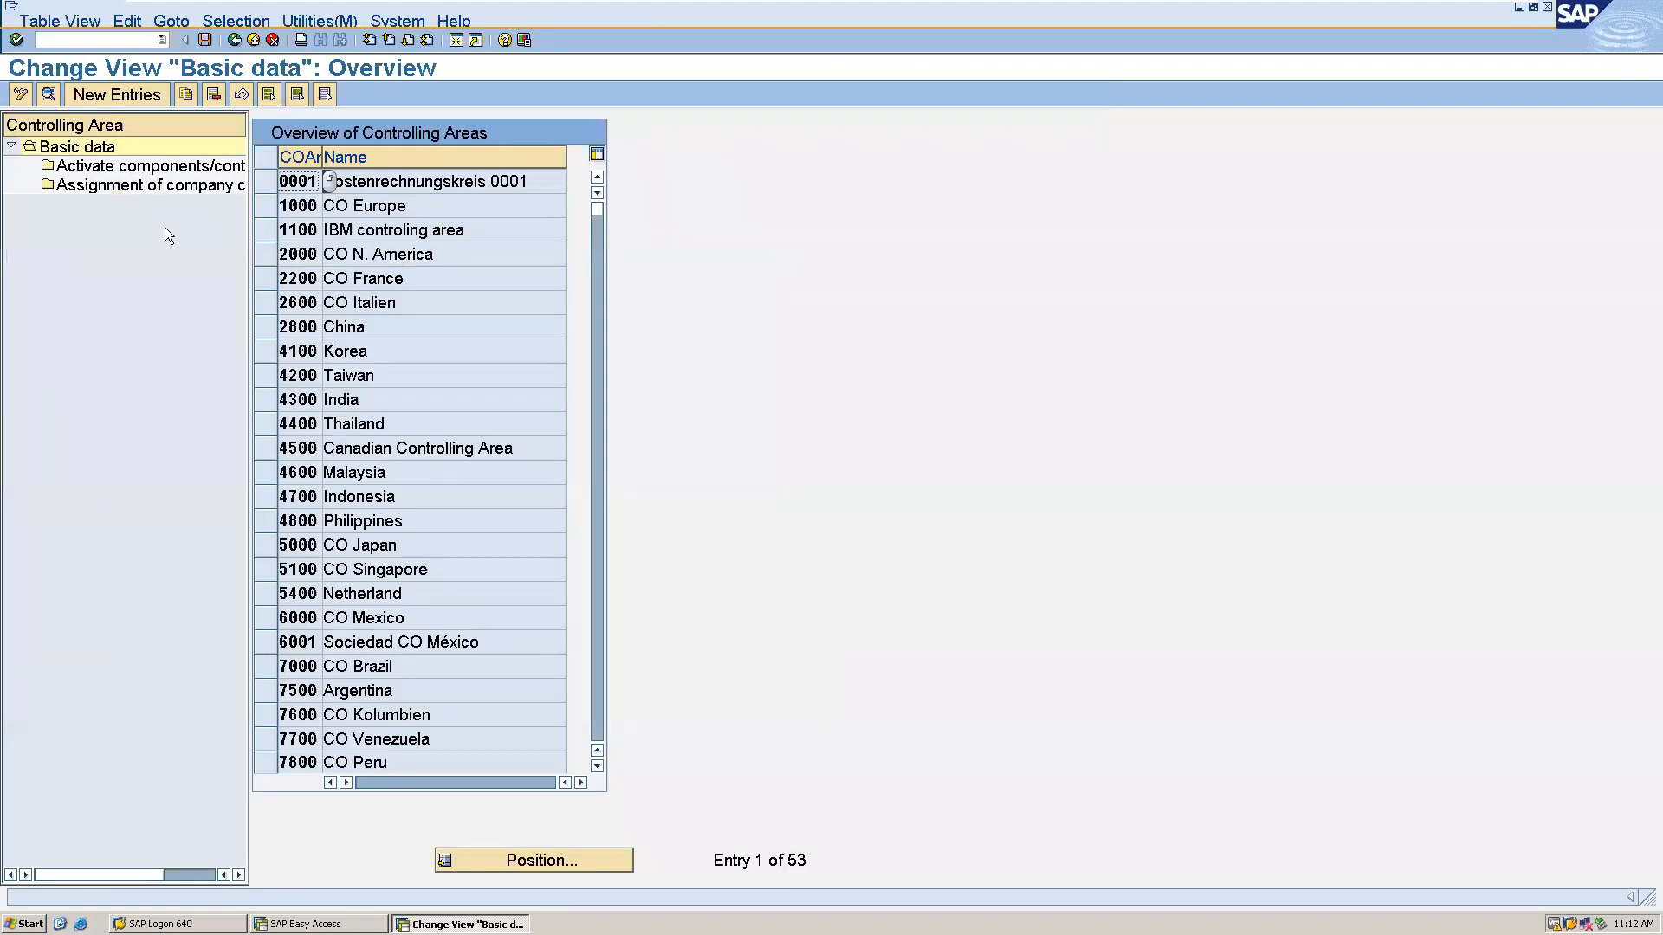
click(118, 100)
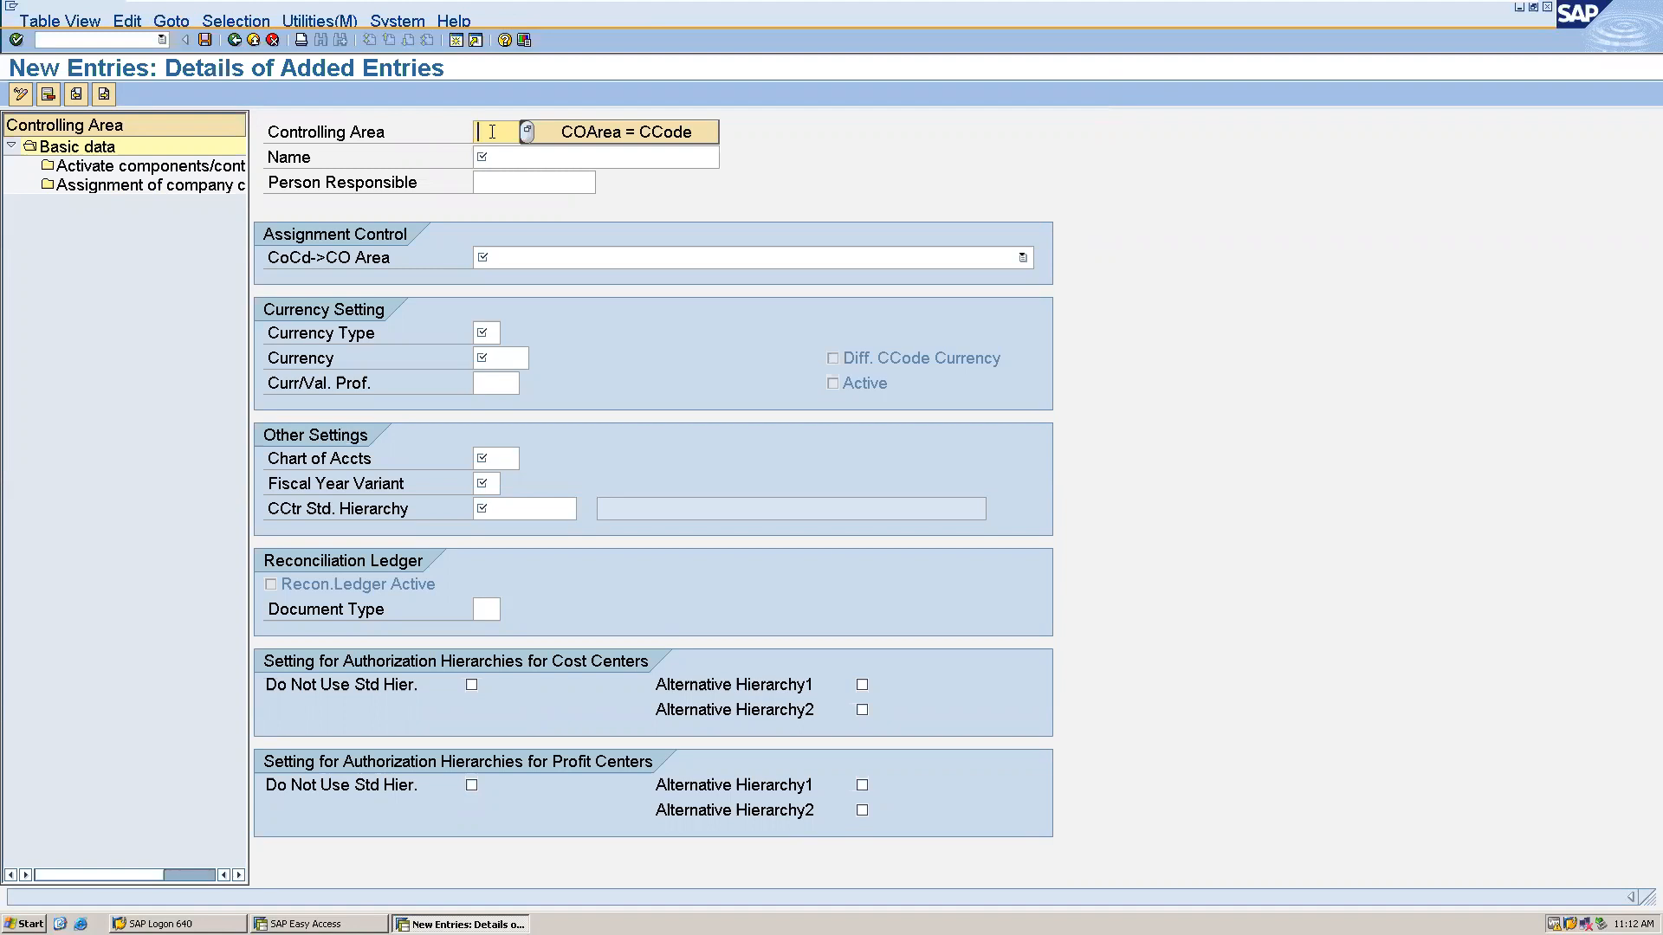
text(ALLO)
click(660, 131)
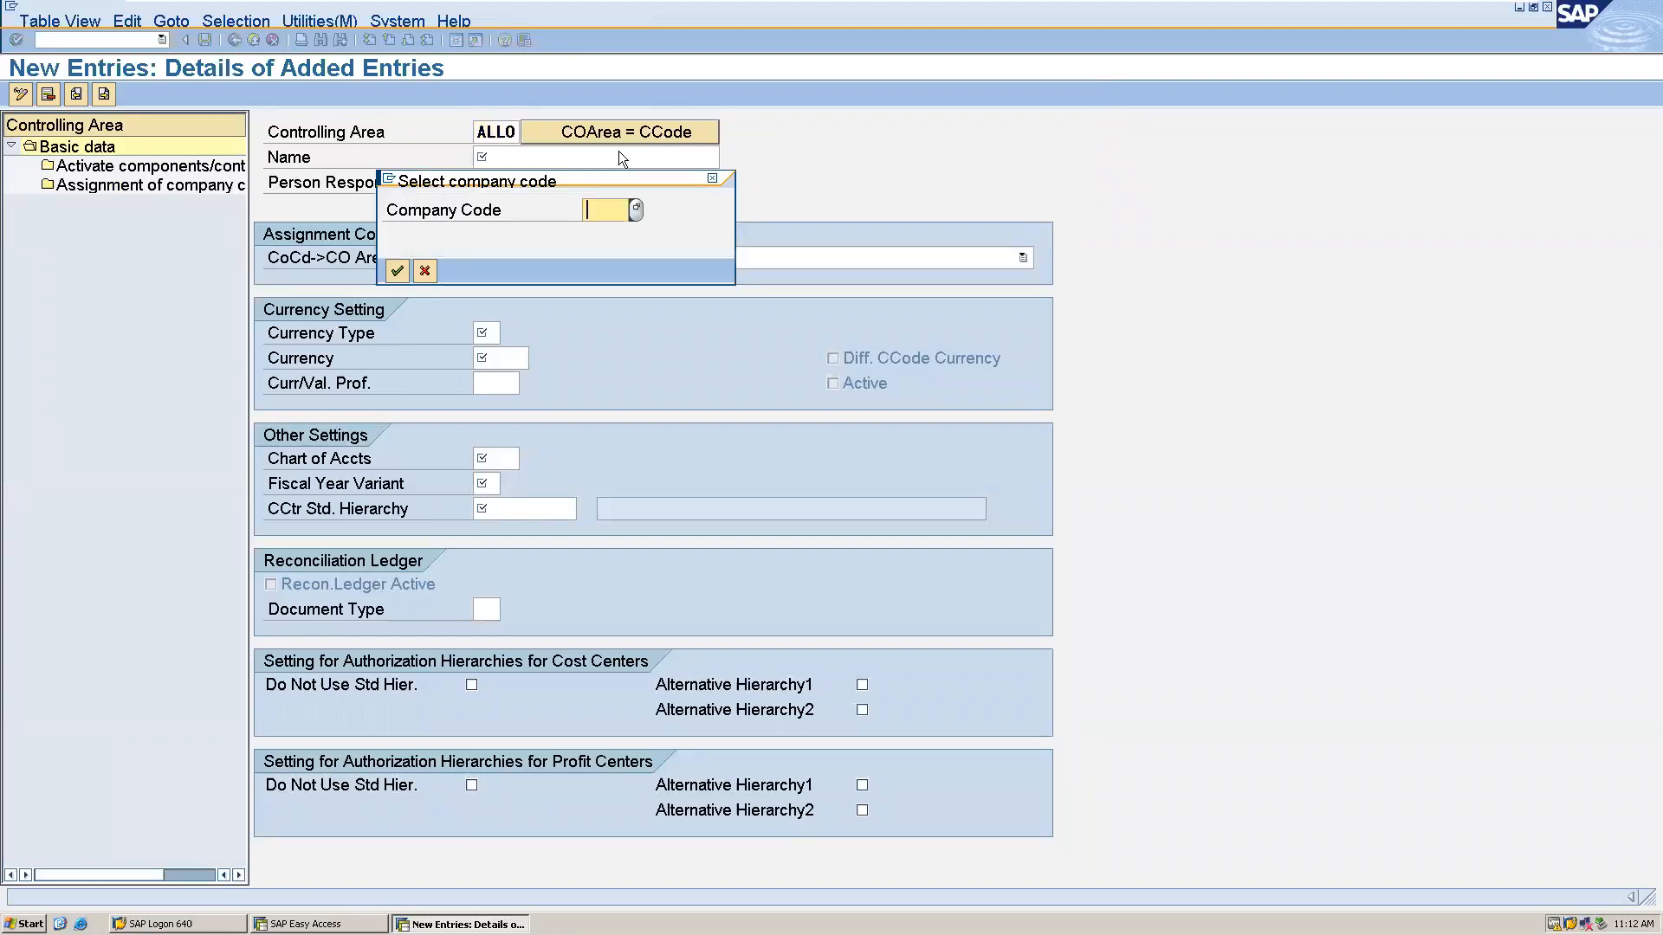
text(ALLO)
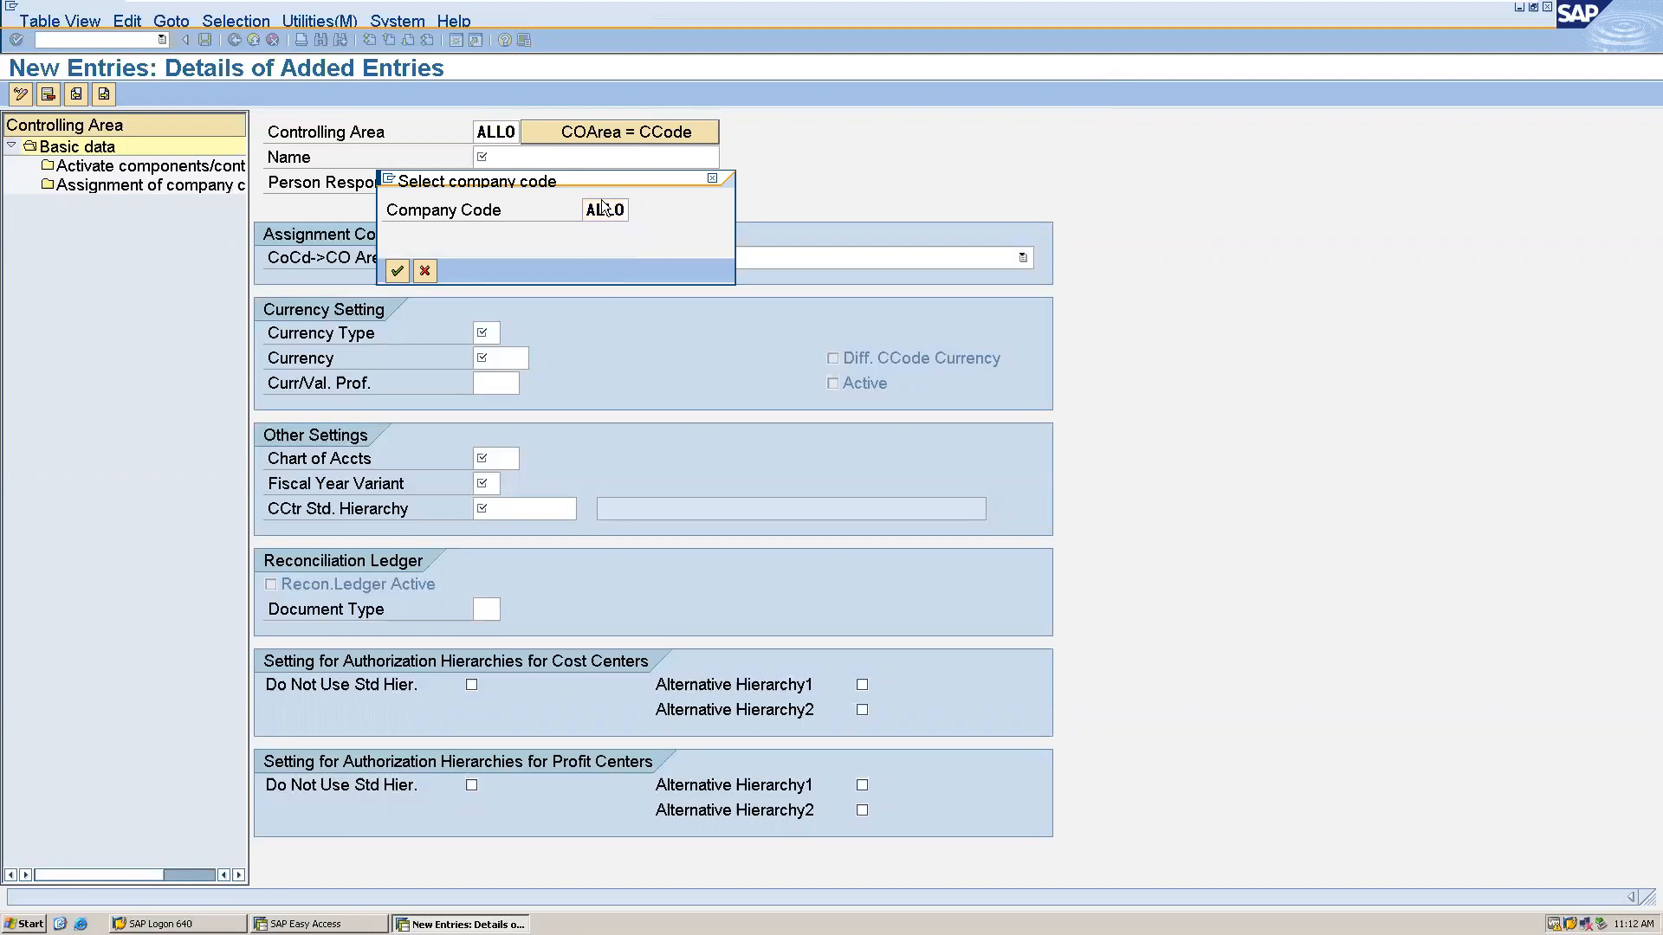
key(Return)
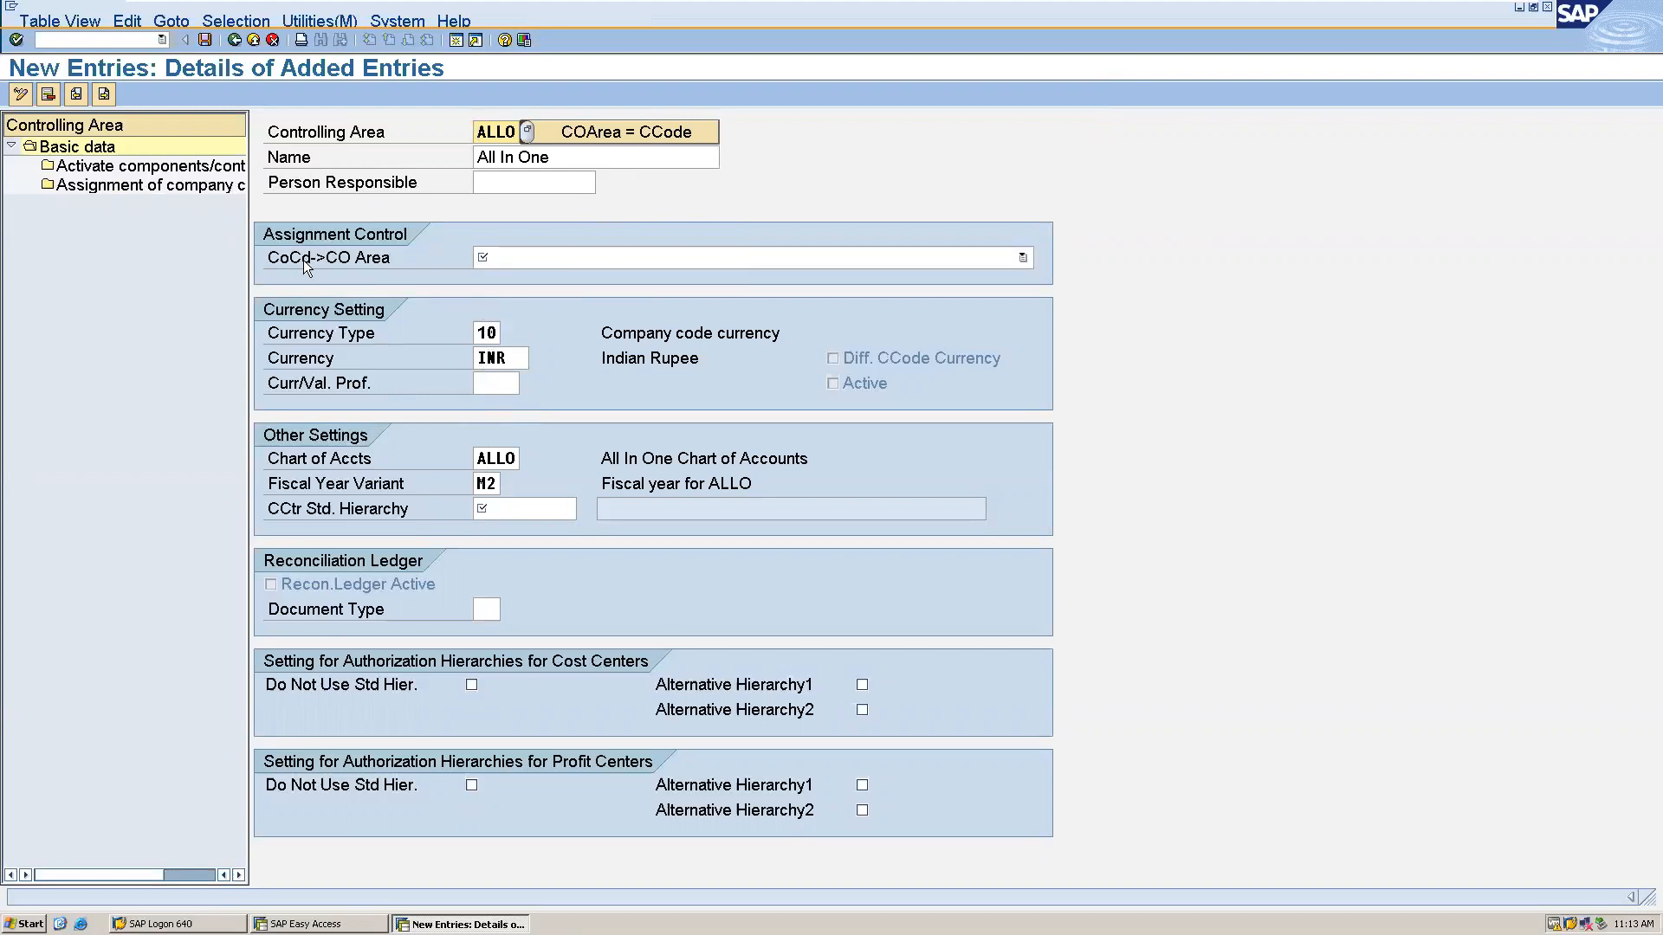
Step: Set the company code assignment to "Controlling area same as company code" and the cost center standard hierarchy to ALLO_CCTR
click(563, 262)
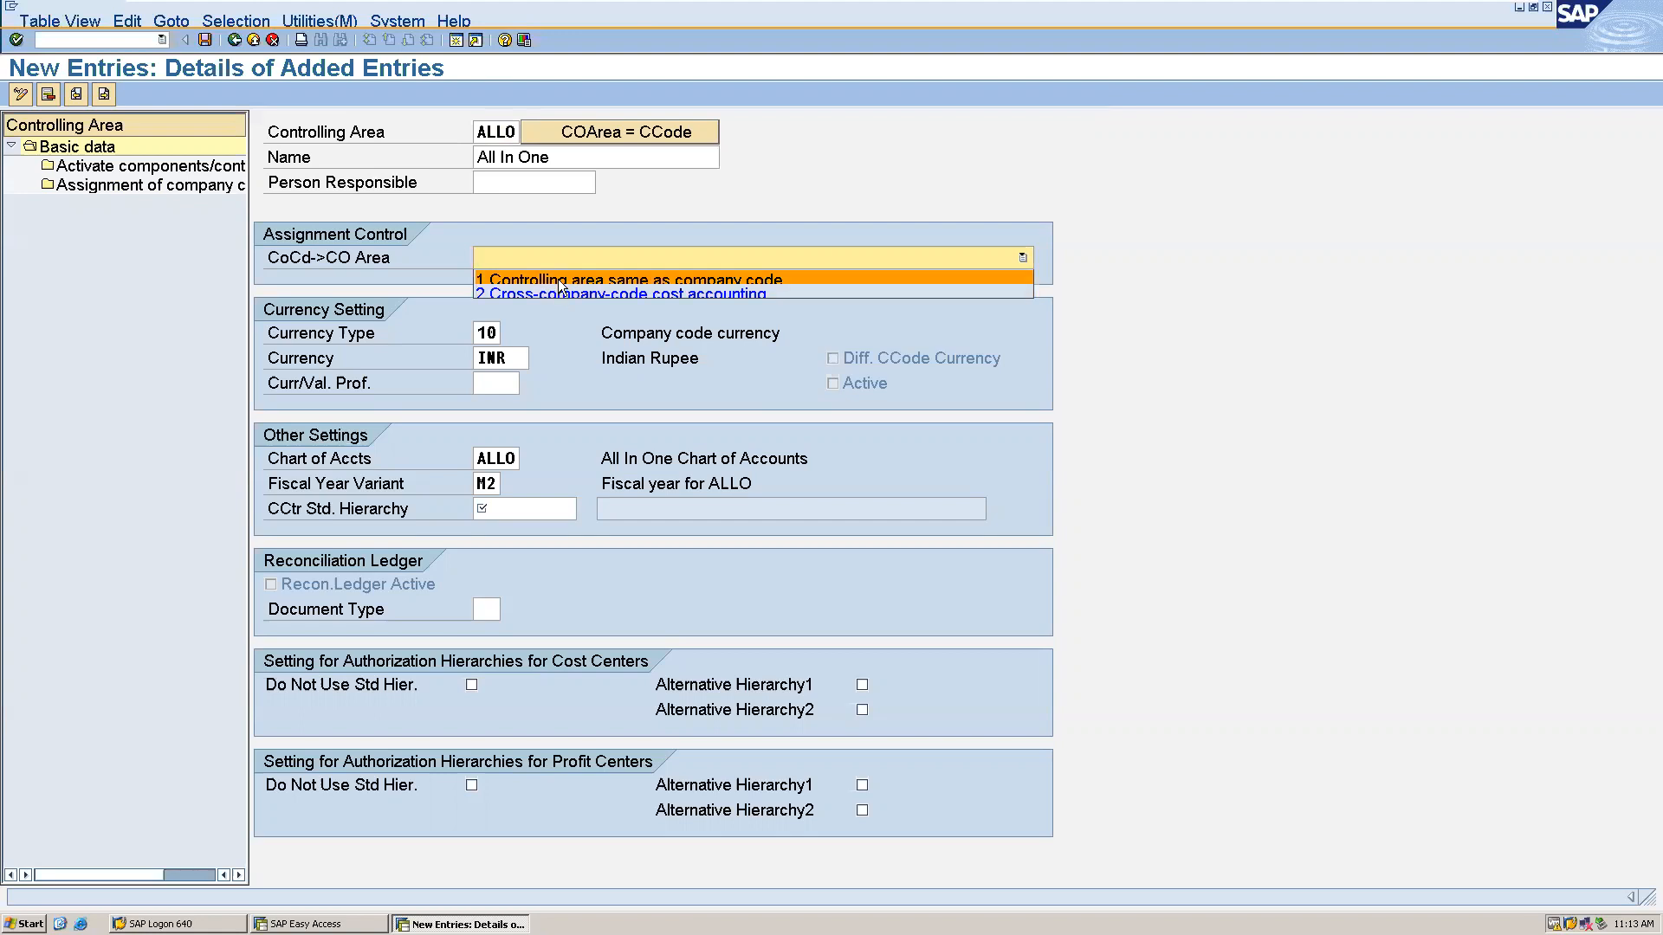
click(559, 281)
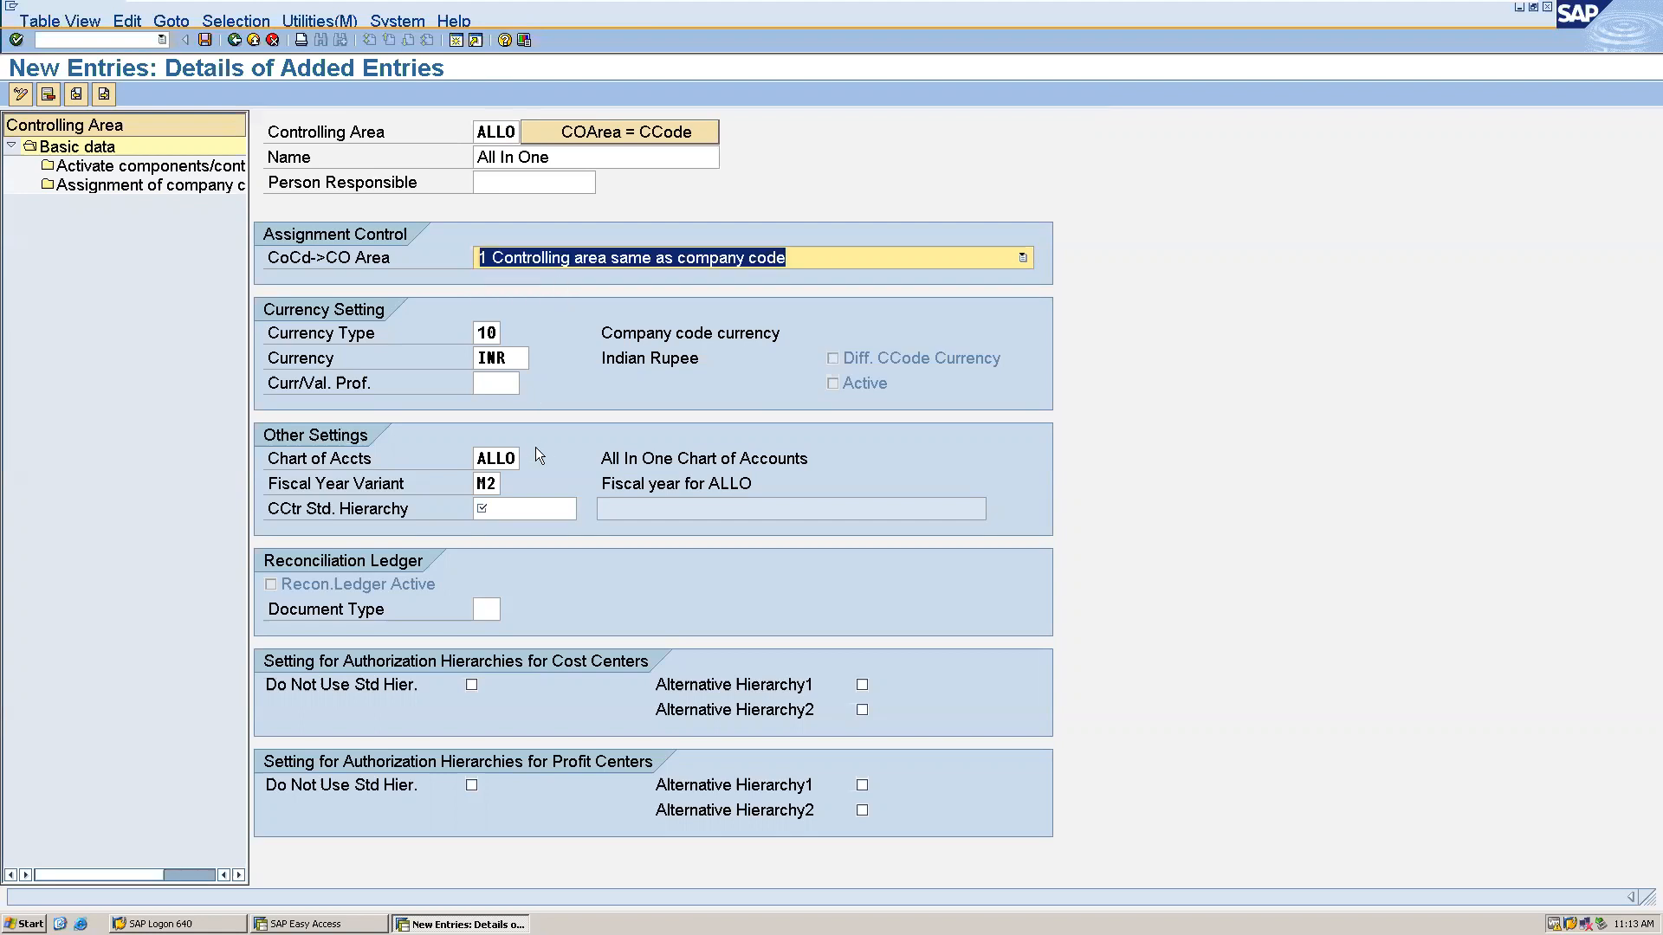
click(485, 515)
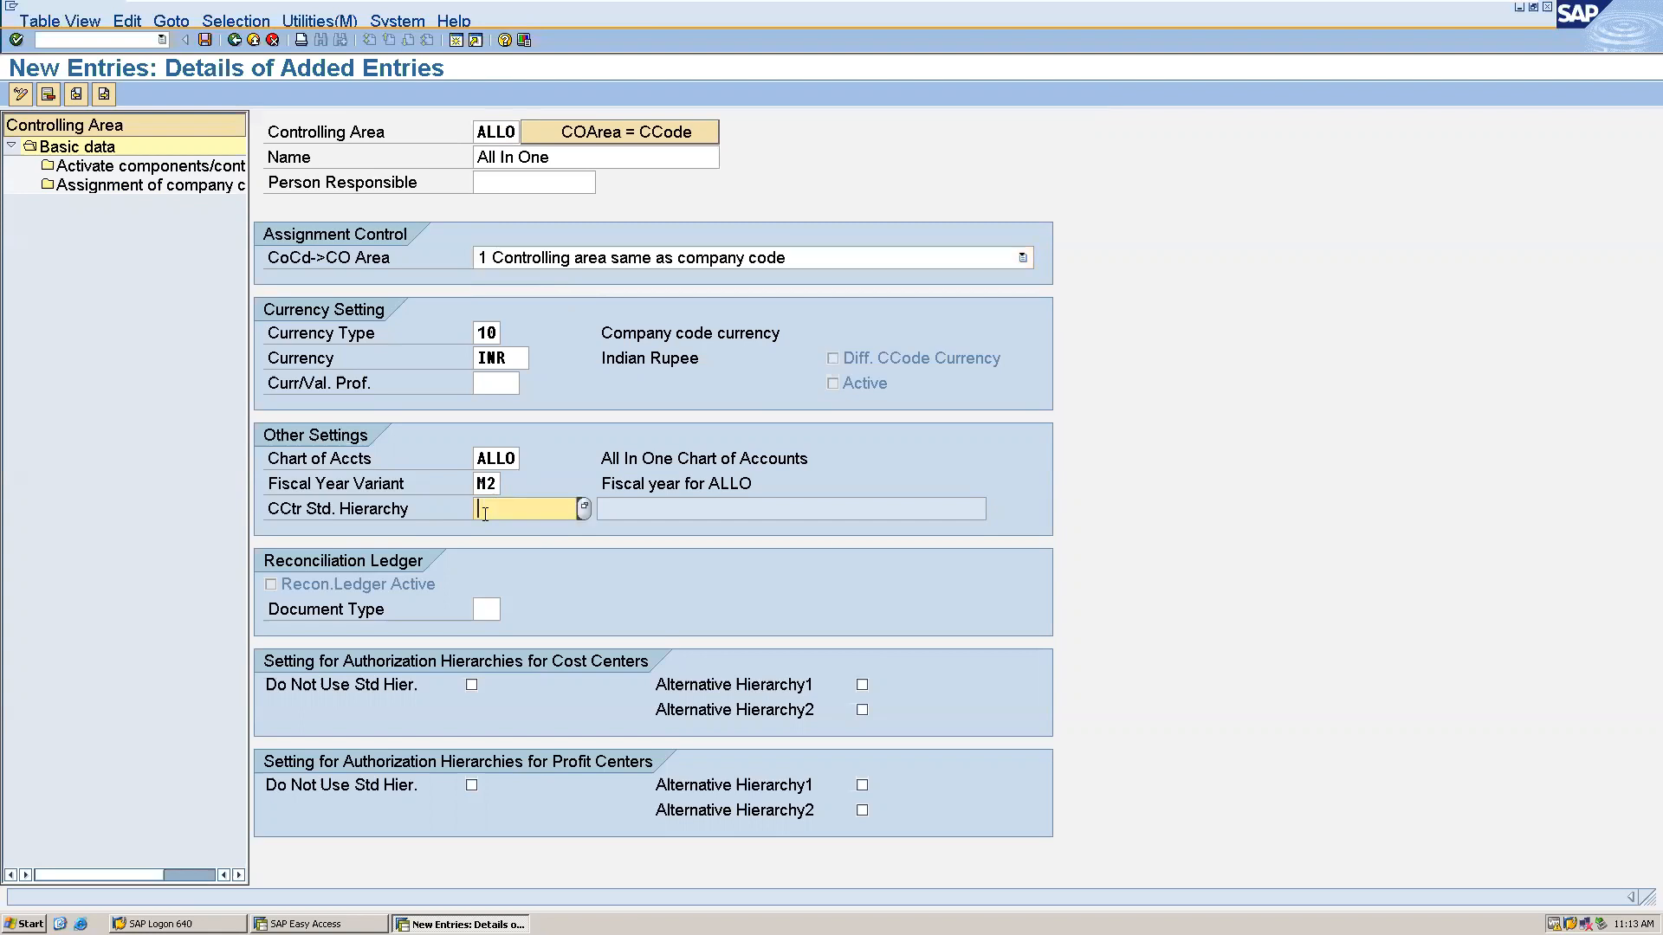
text(ALLO)
text(_)
text(CCT)
text(R)
key(BackSpace)
text(TR)
Step: Save the controlling area, agreeing to create ALLO_CCTR as a standard hierarchy and accepting the proposed customizing request
click(204, 40)
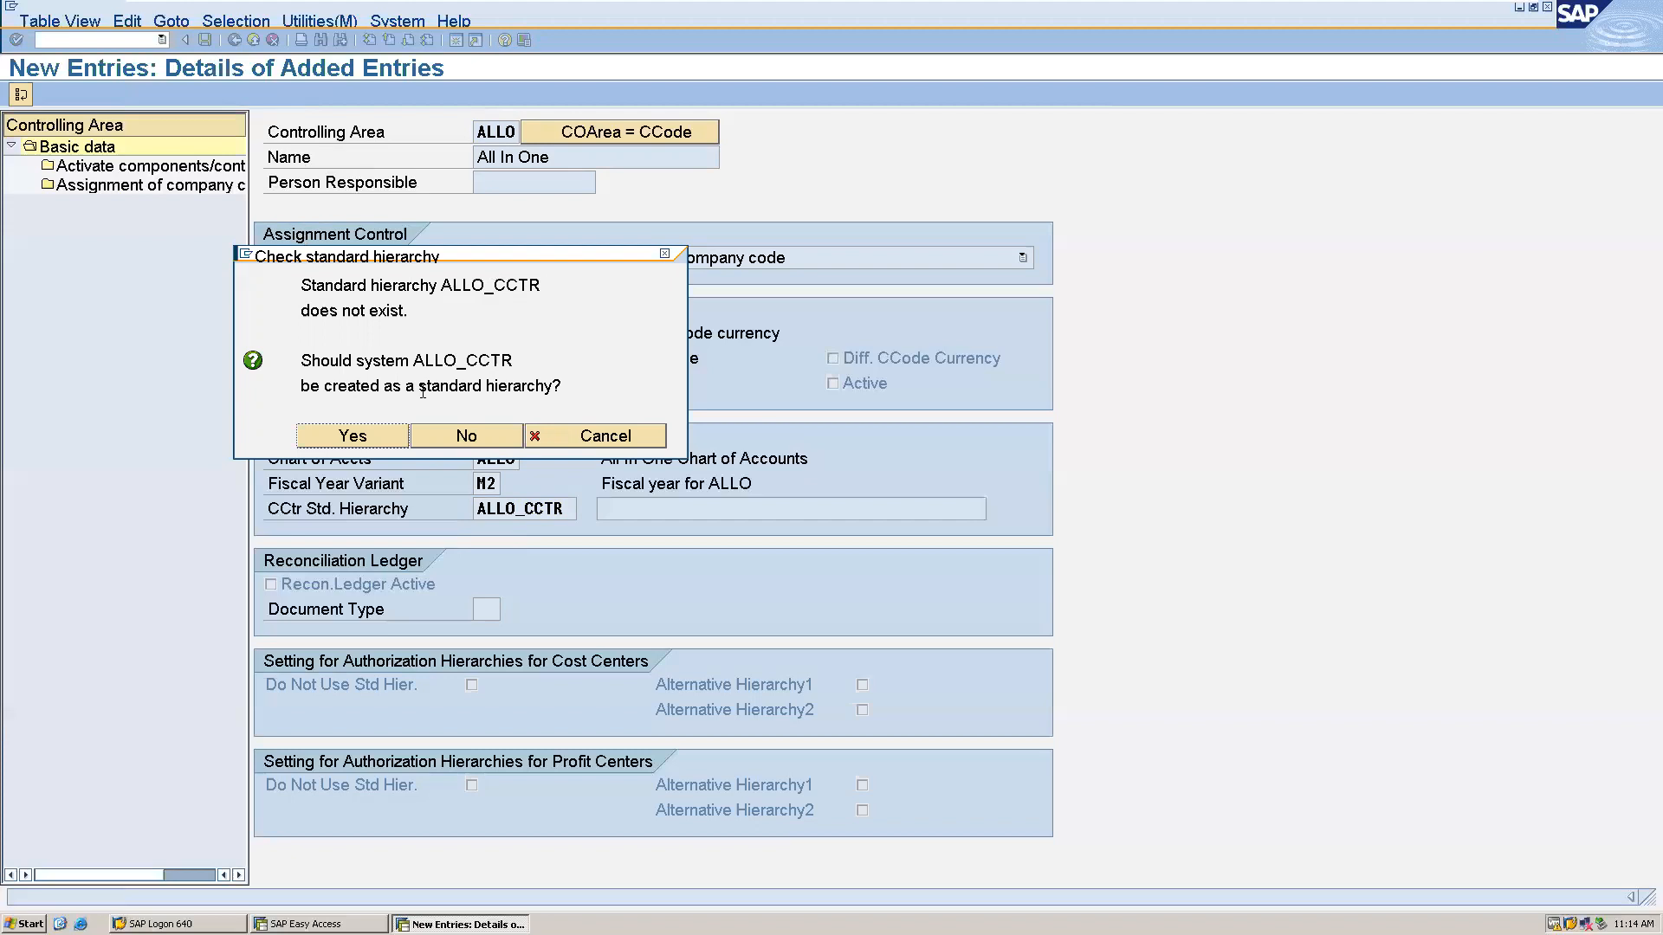
click(369, 446)
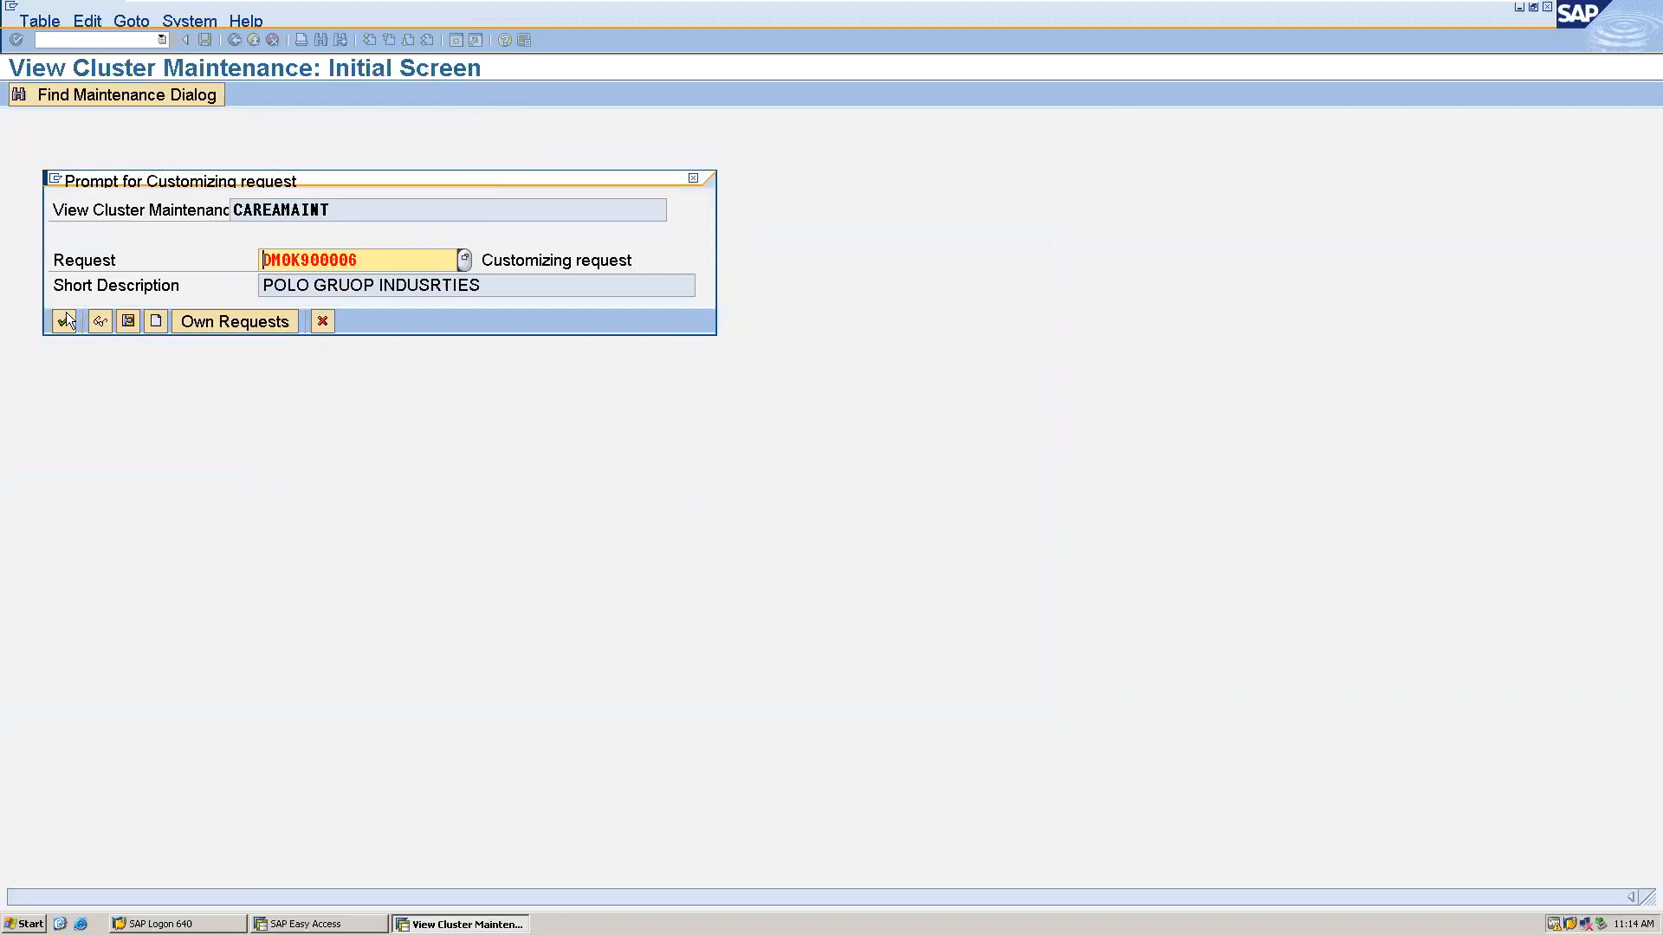
click(62, 322)
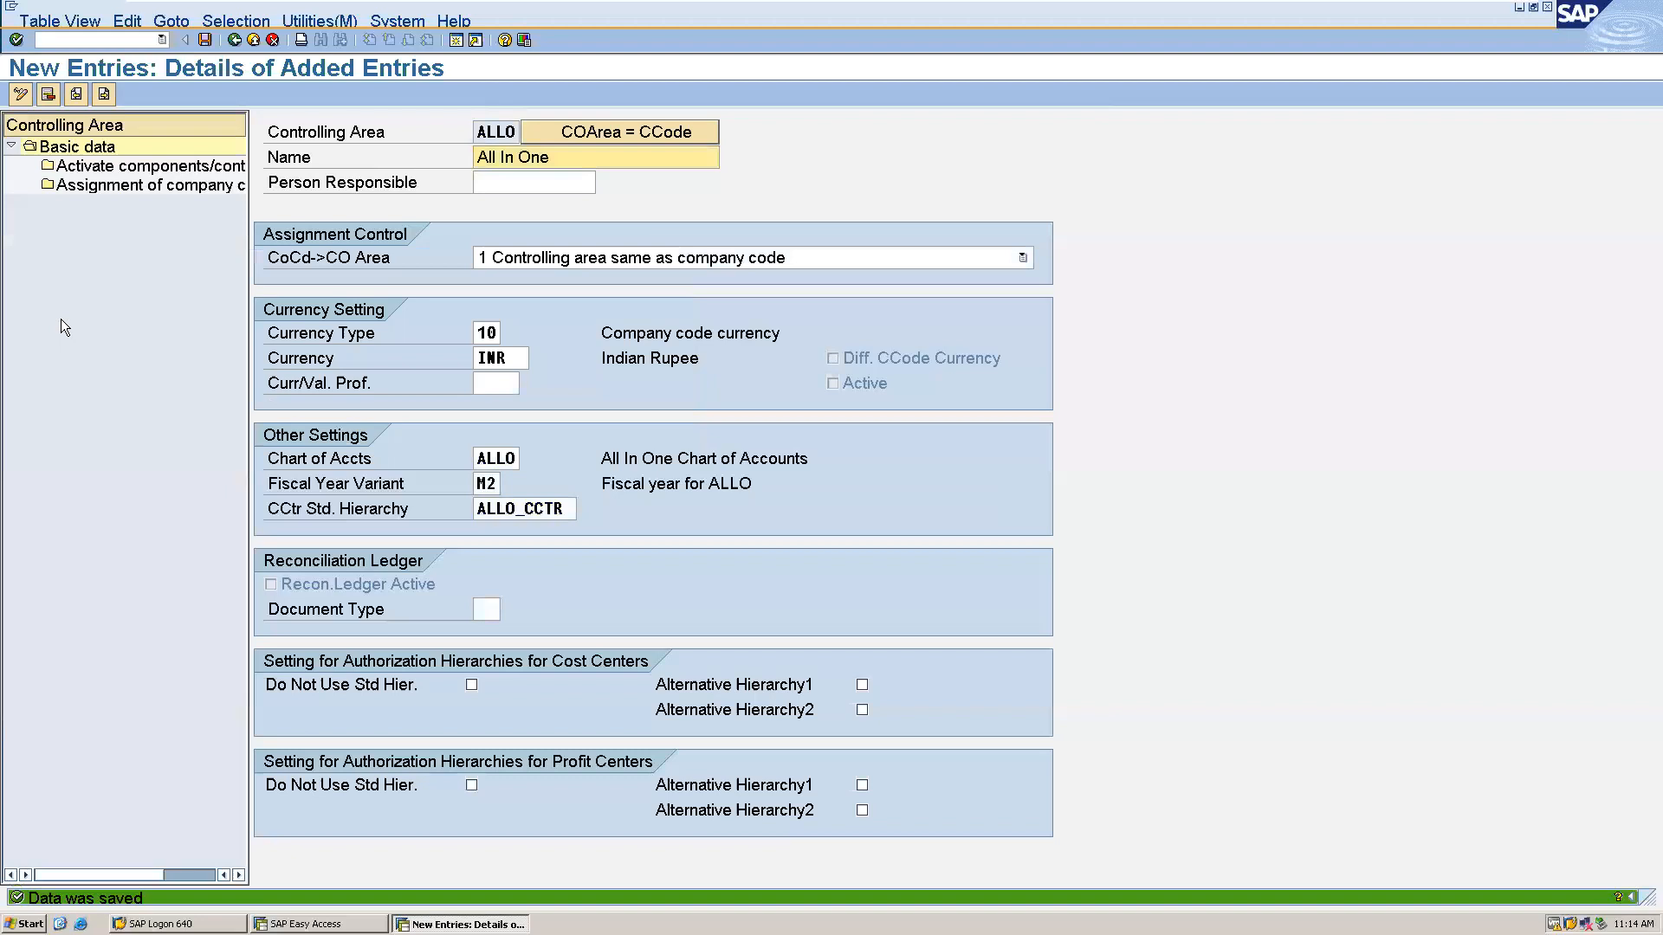
Step: Assign company code ALLO to the controlling area and save the assignment
double_click(116, 187)
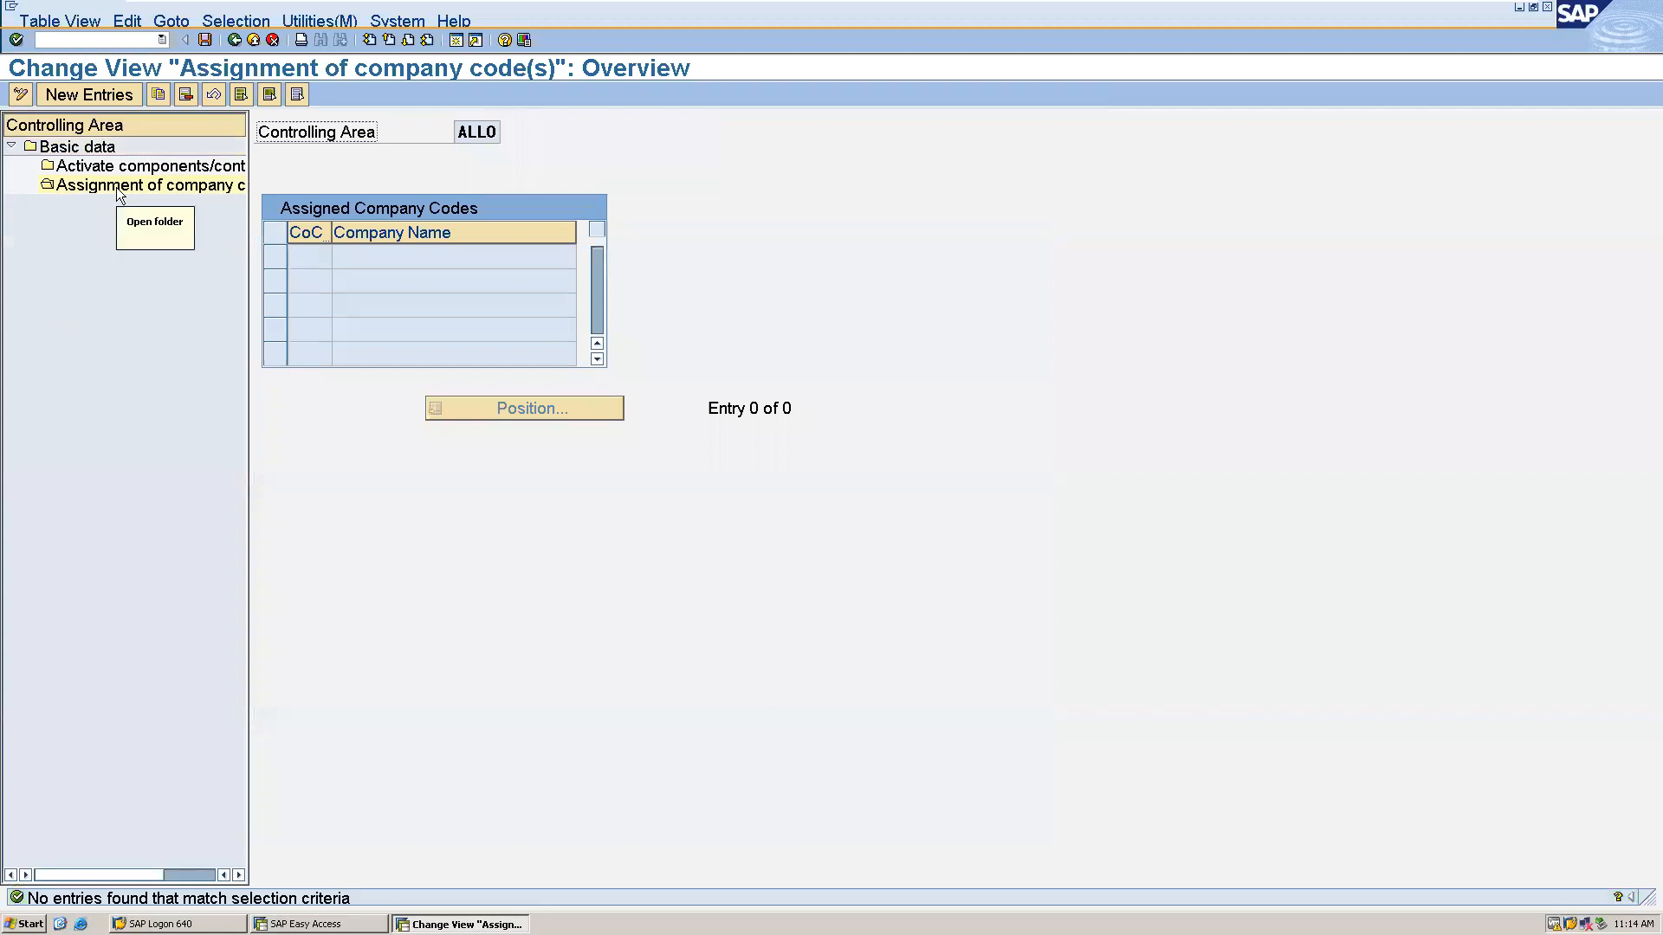
click(85, 84)
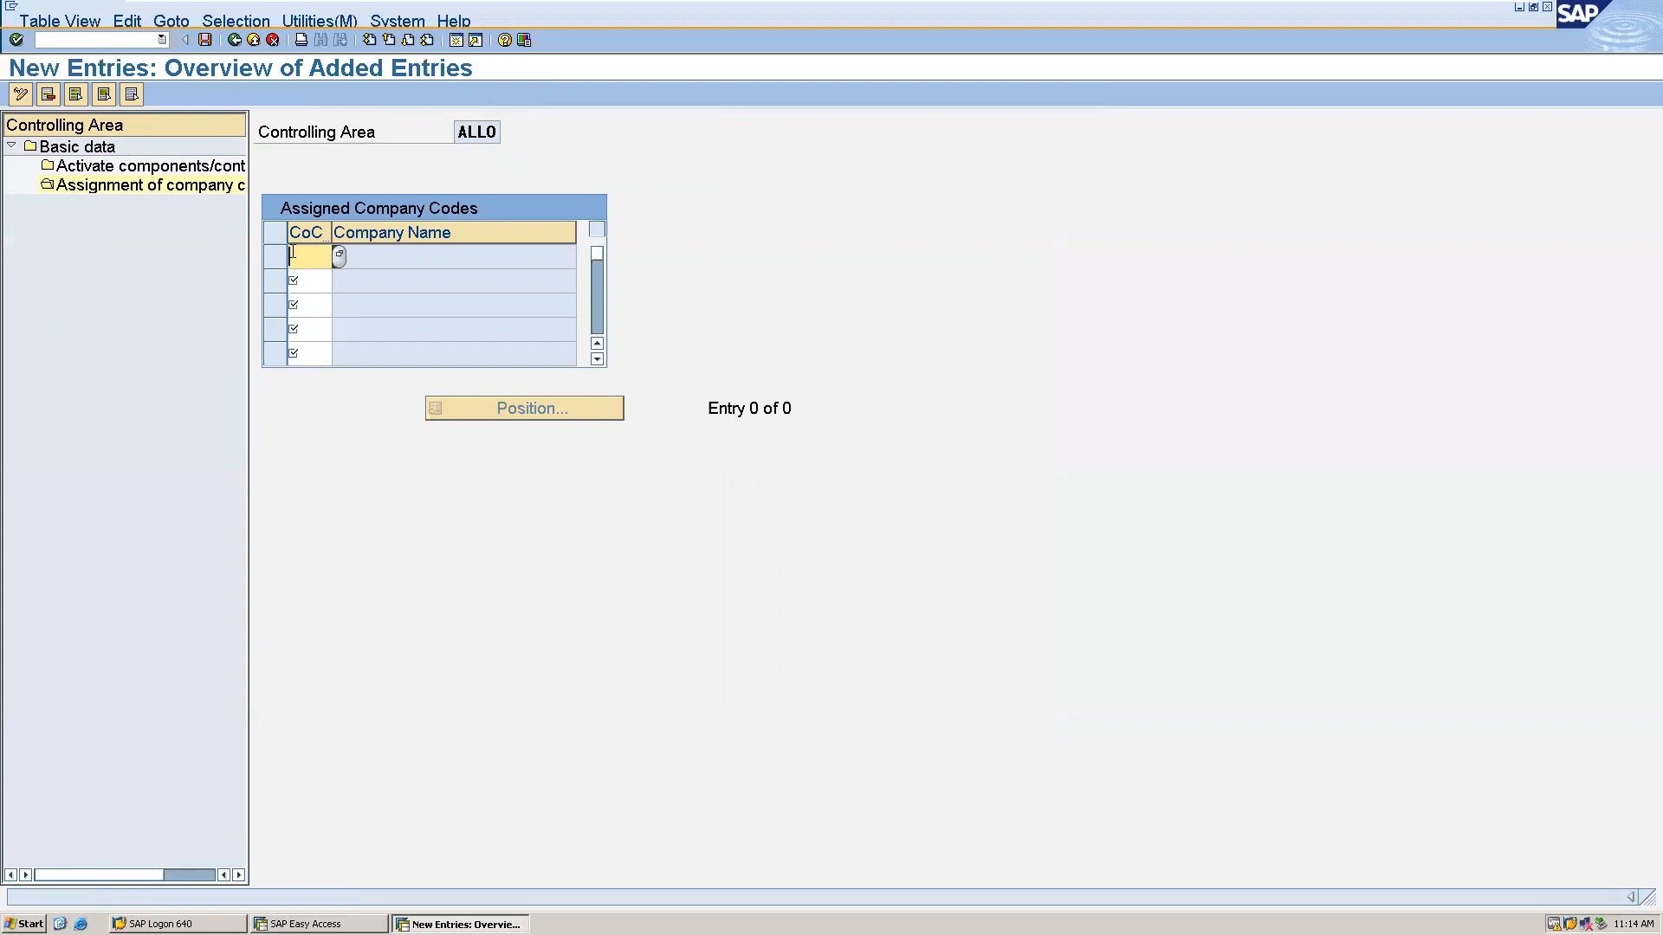
text(ALLO)
key(Return)
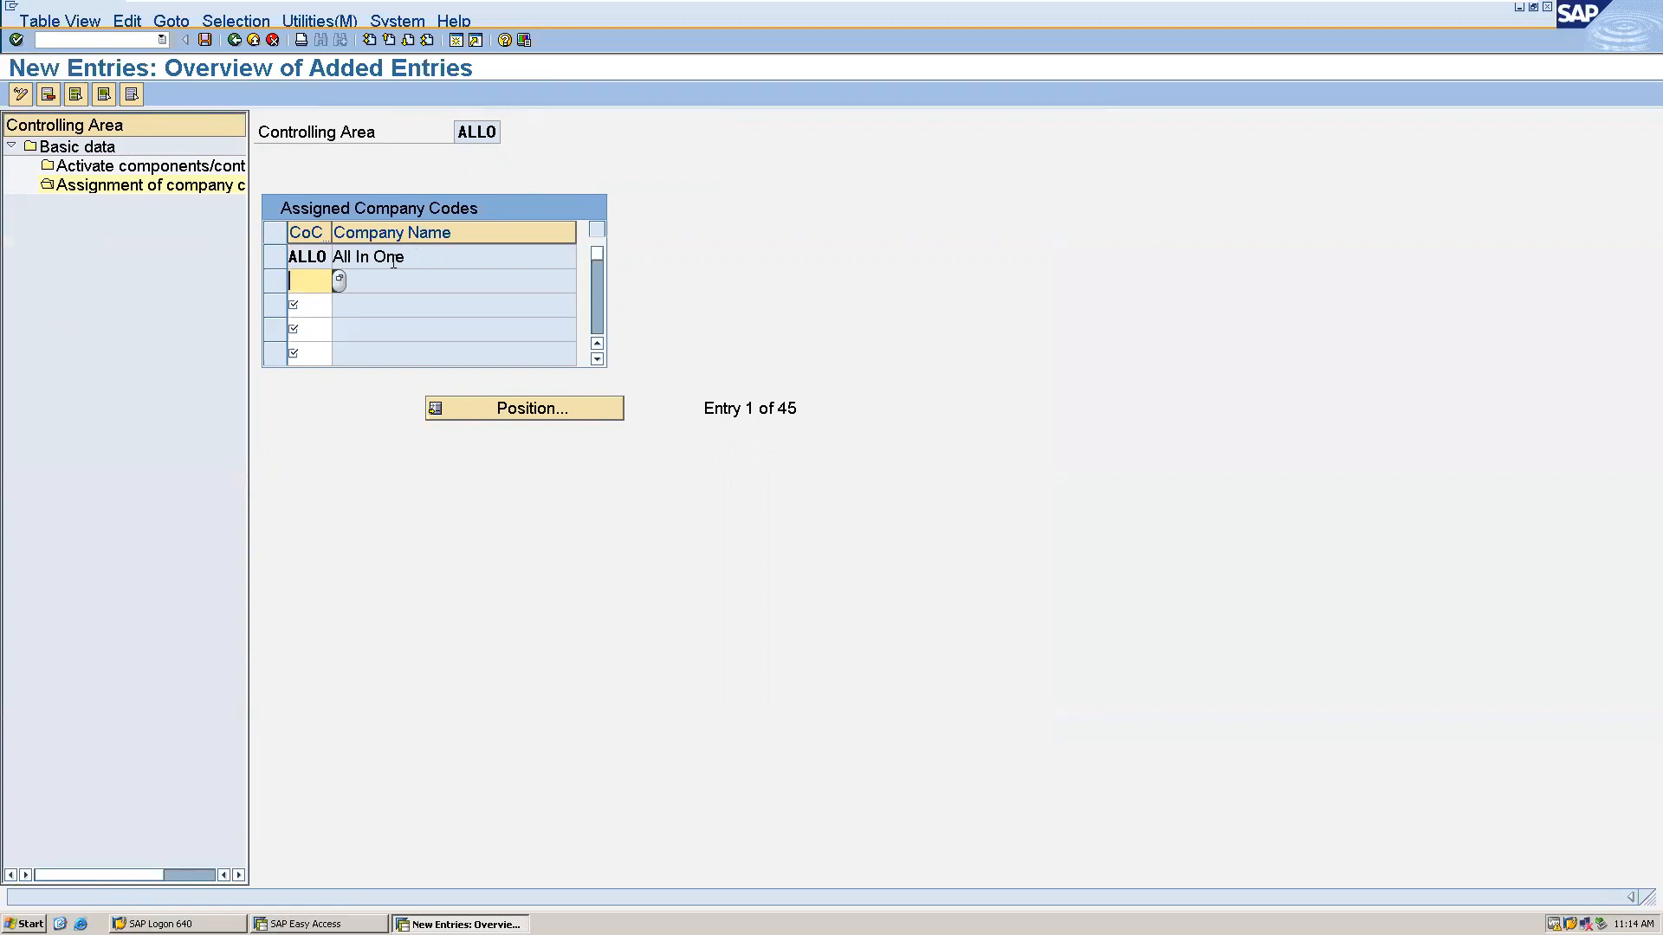
click(205, 41)
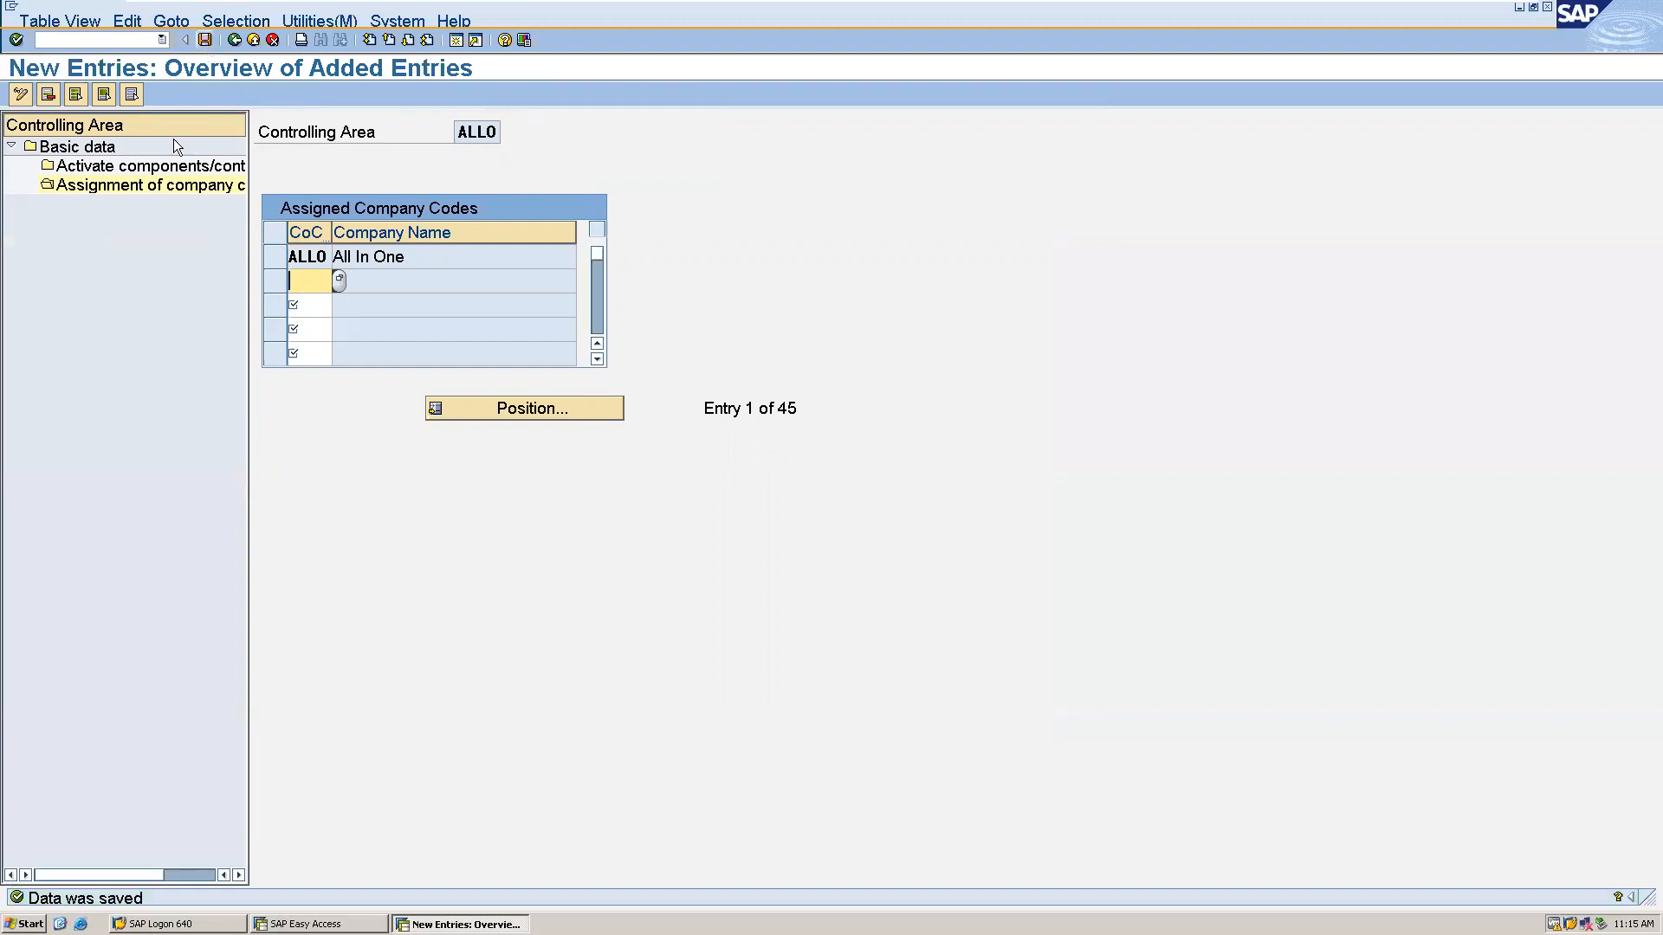
Step: Add a new components/control indicators entry for the controlling area with fiscal year 2020
click(126, 170)
double_click(127, 168)
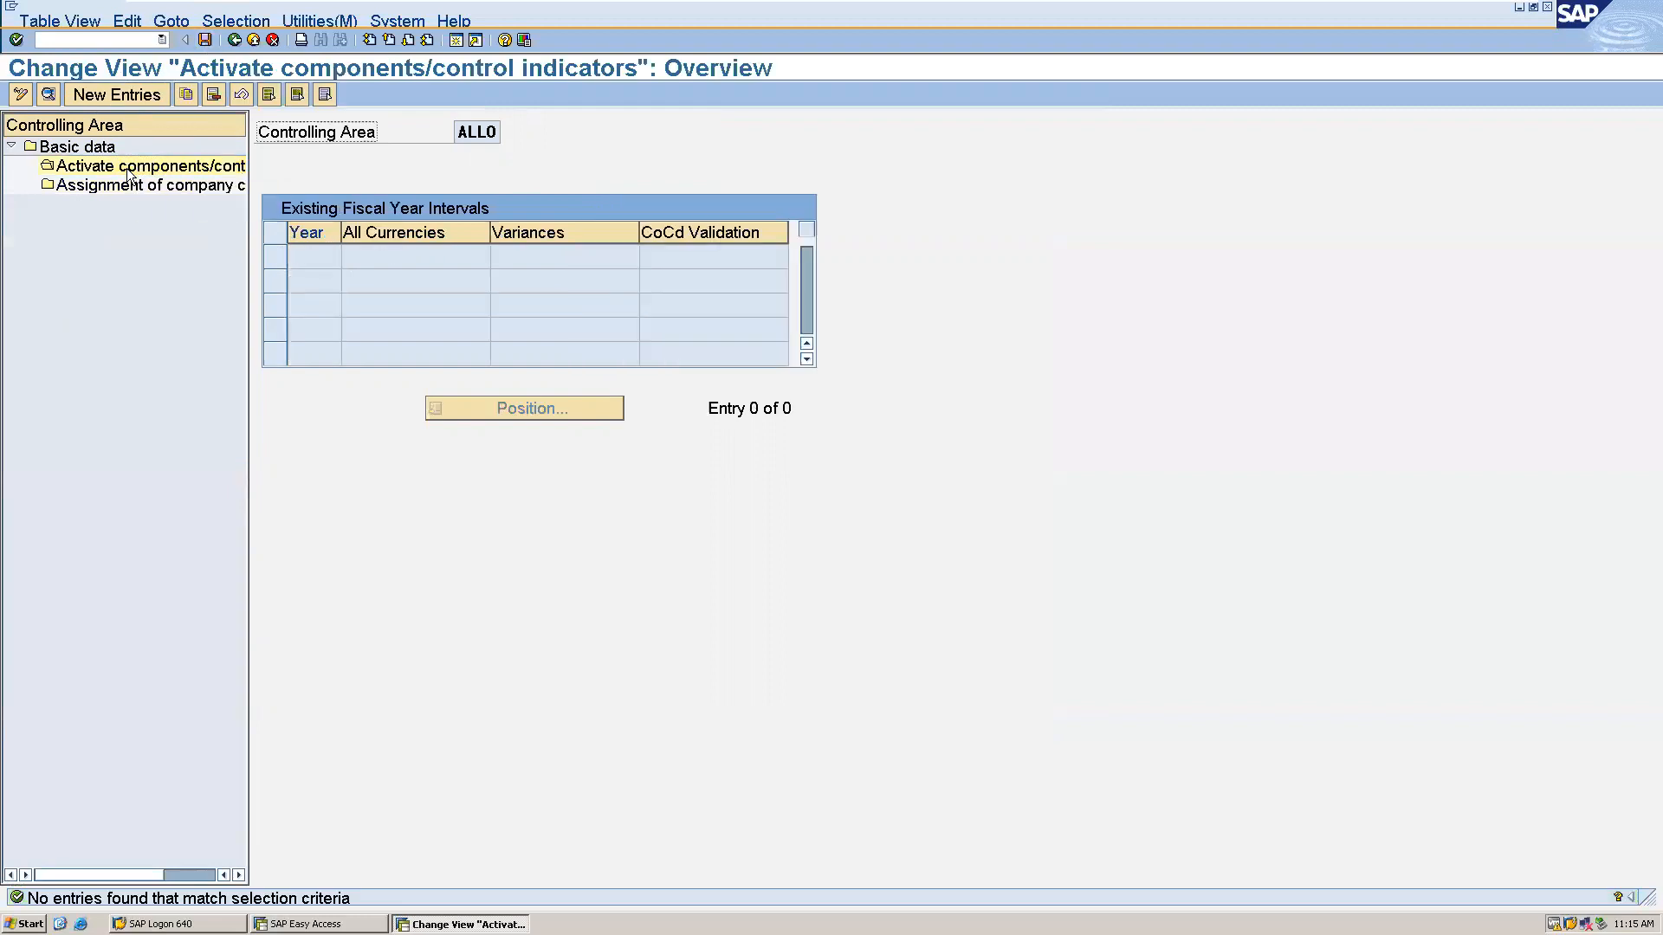
click(117, 93)
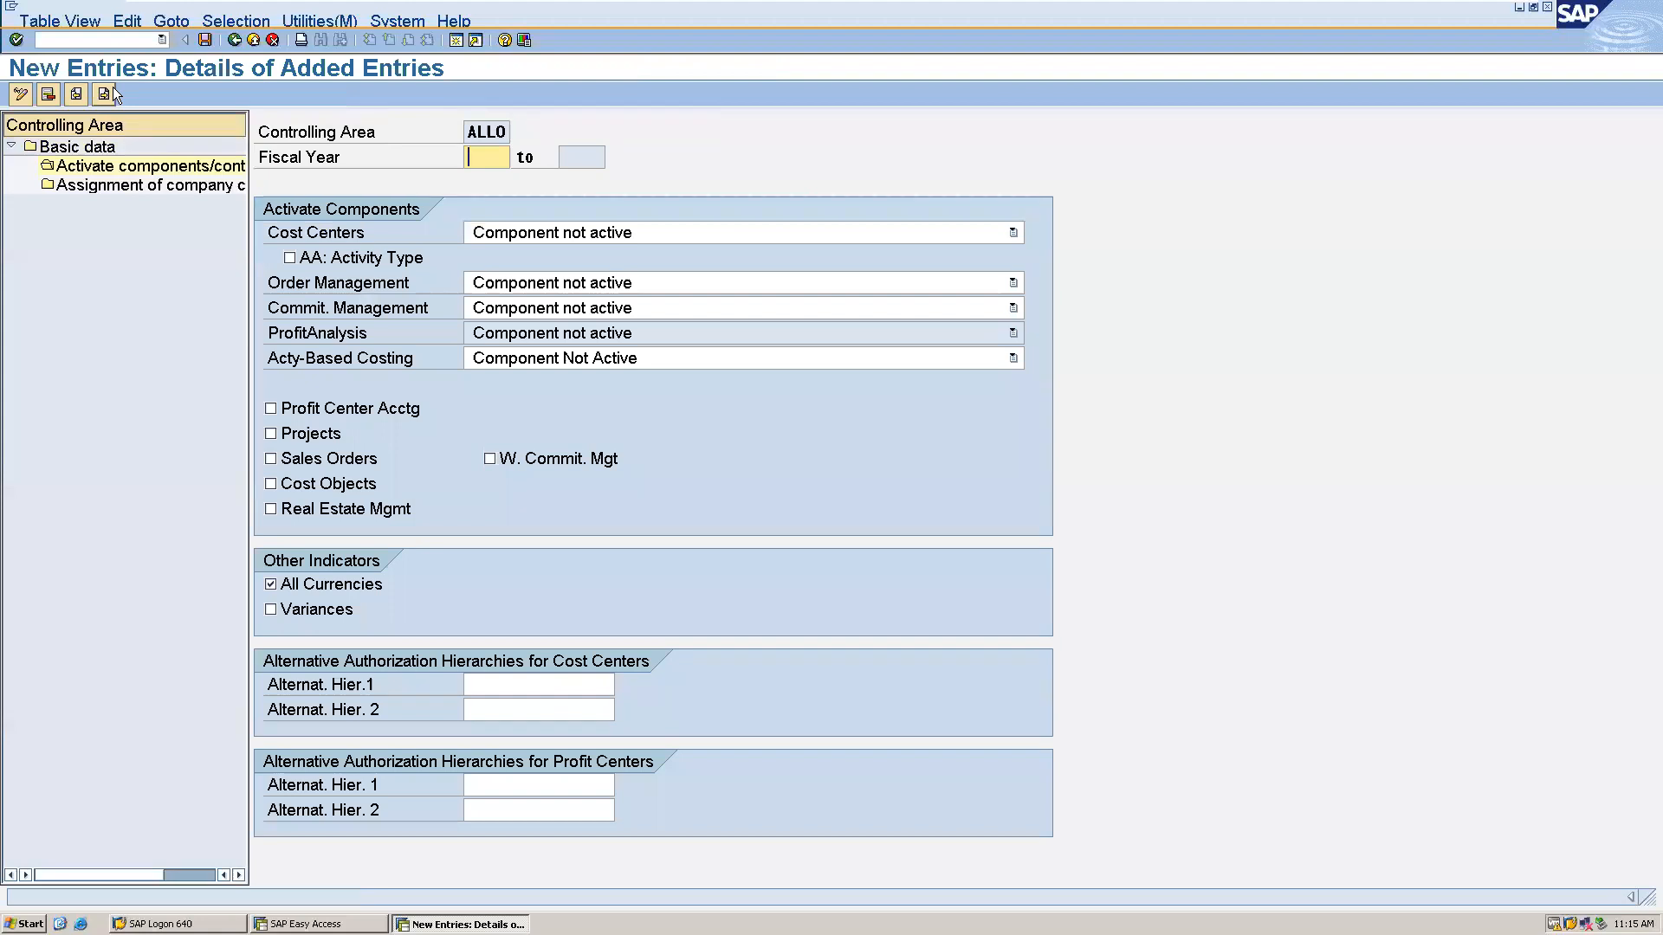
text(2)
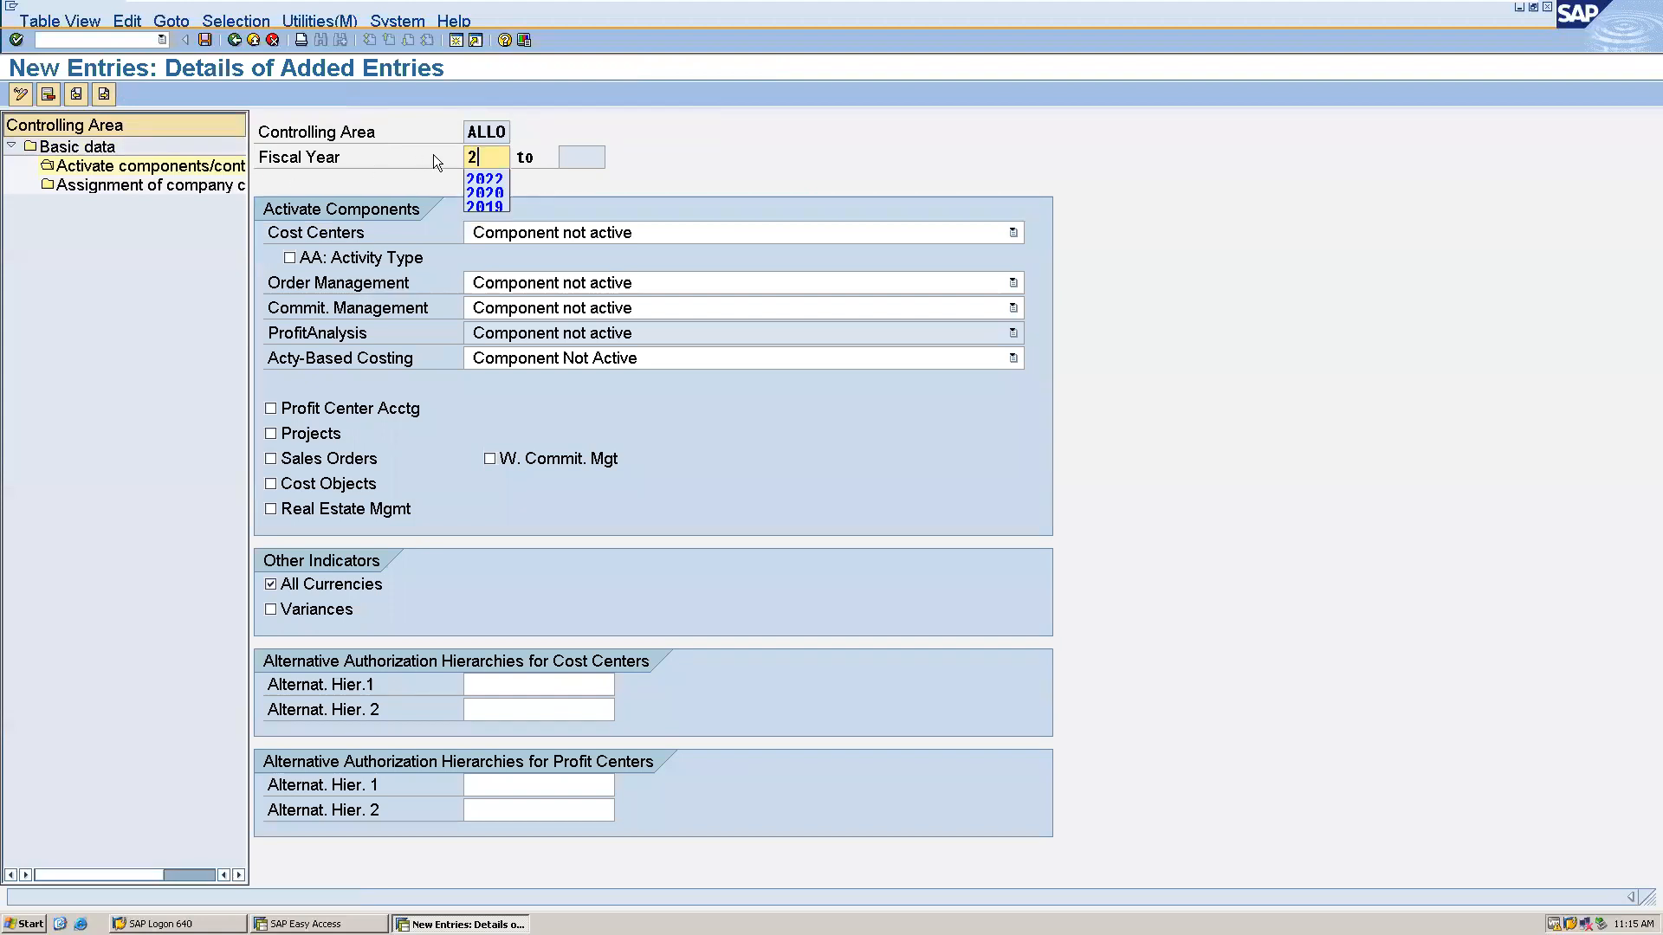
text(020)
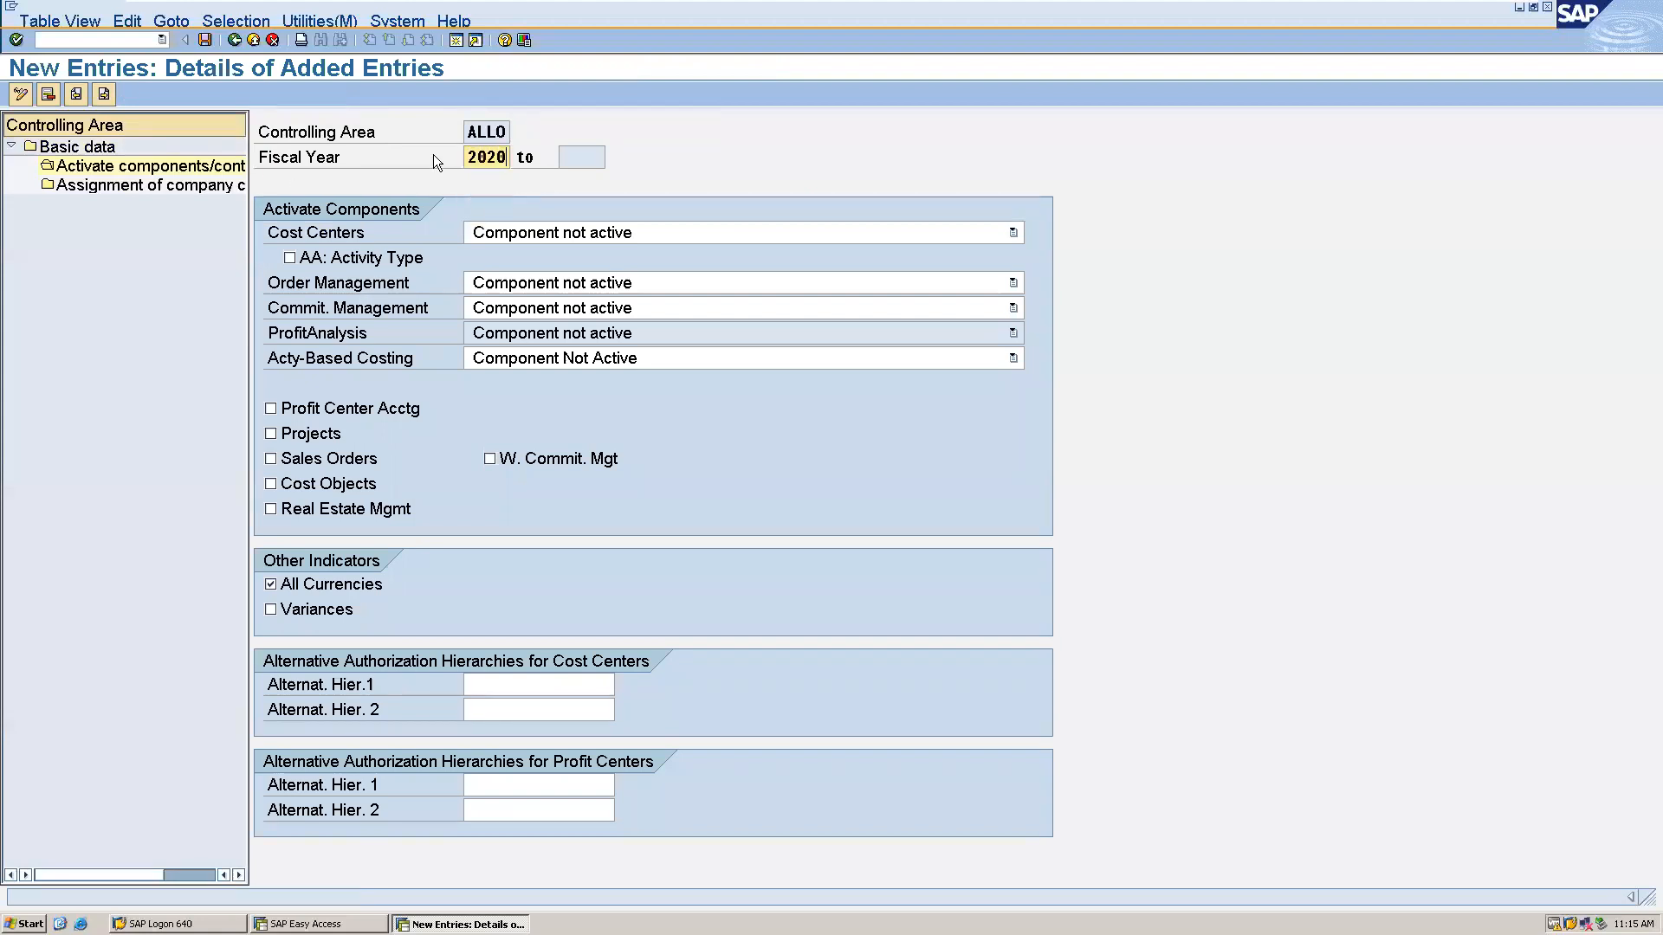
Step: Set cost centers, order management and commitment management to active for the fiscal year entry
click(667, 234)
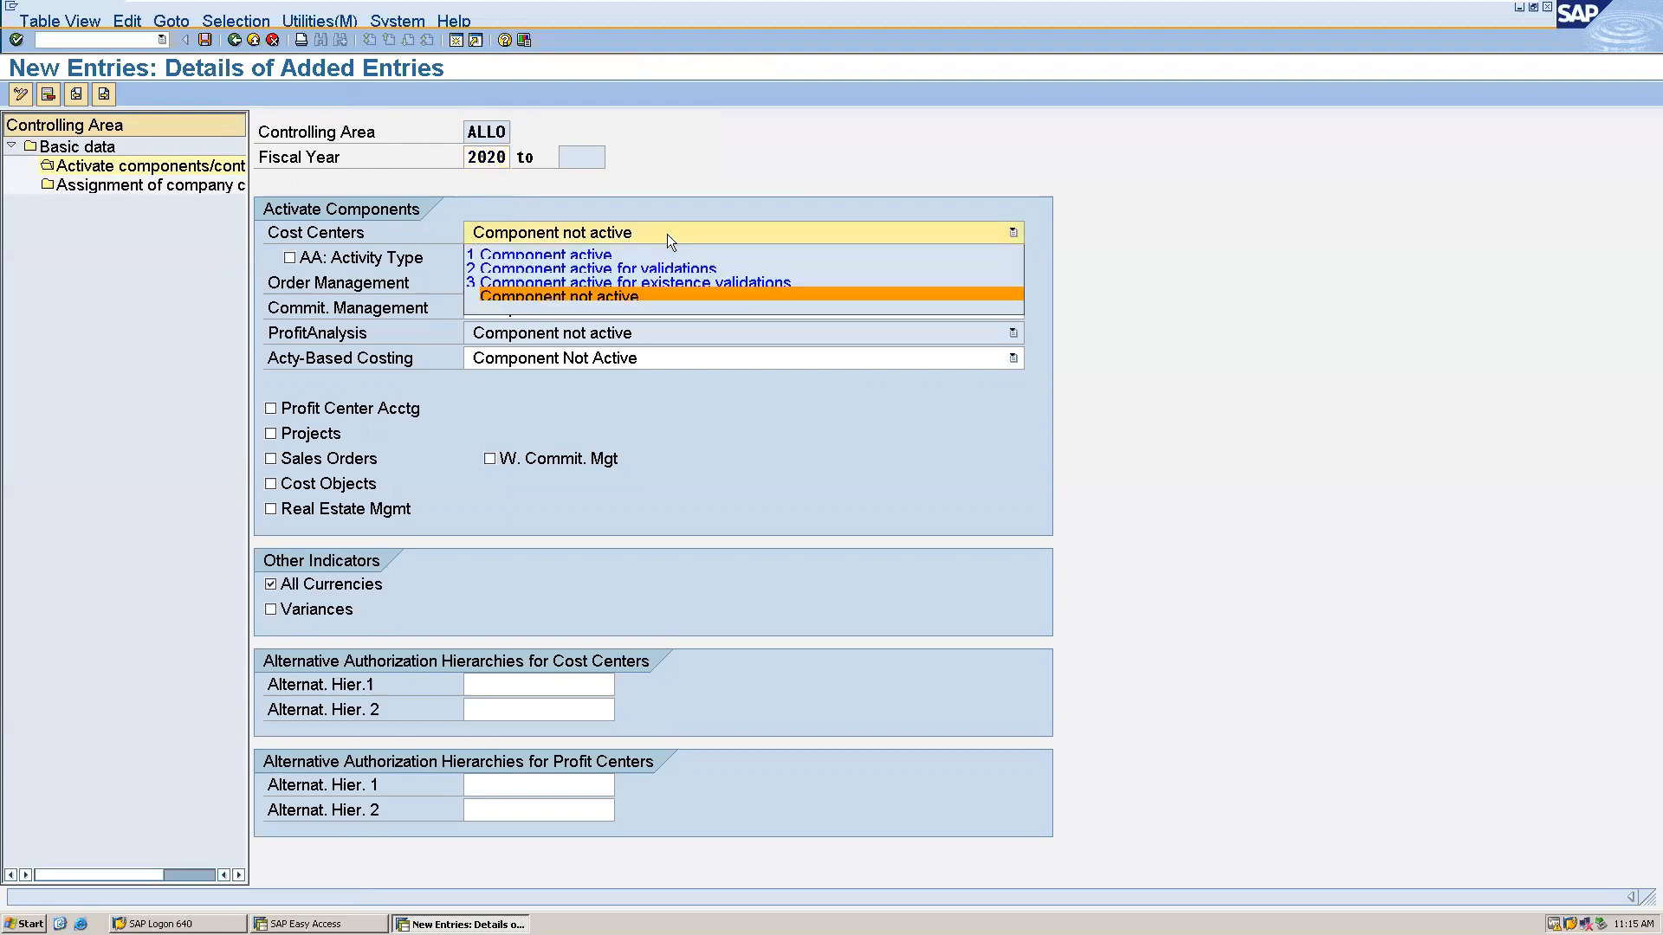
click(620, 257)
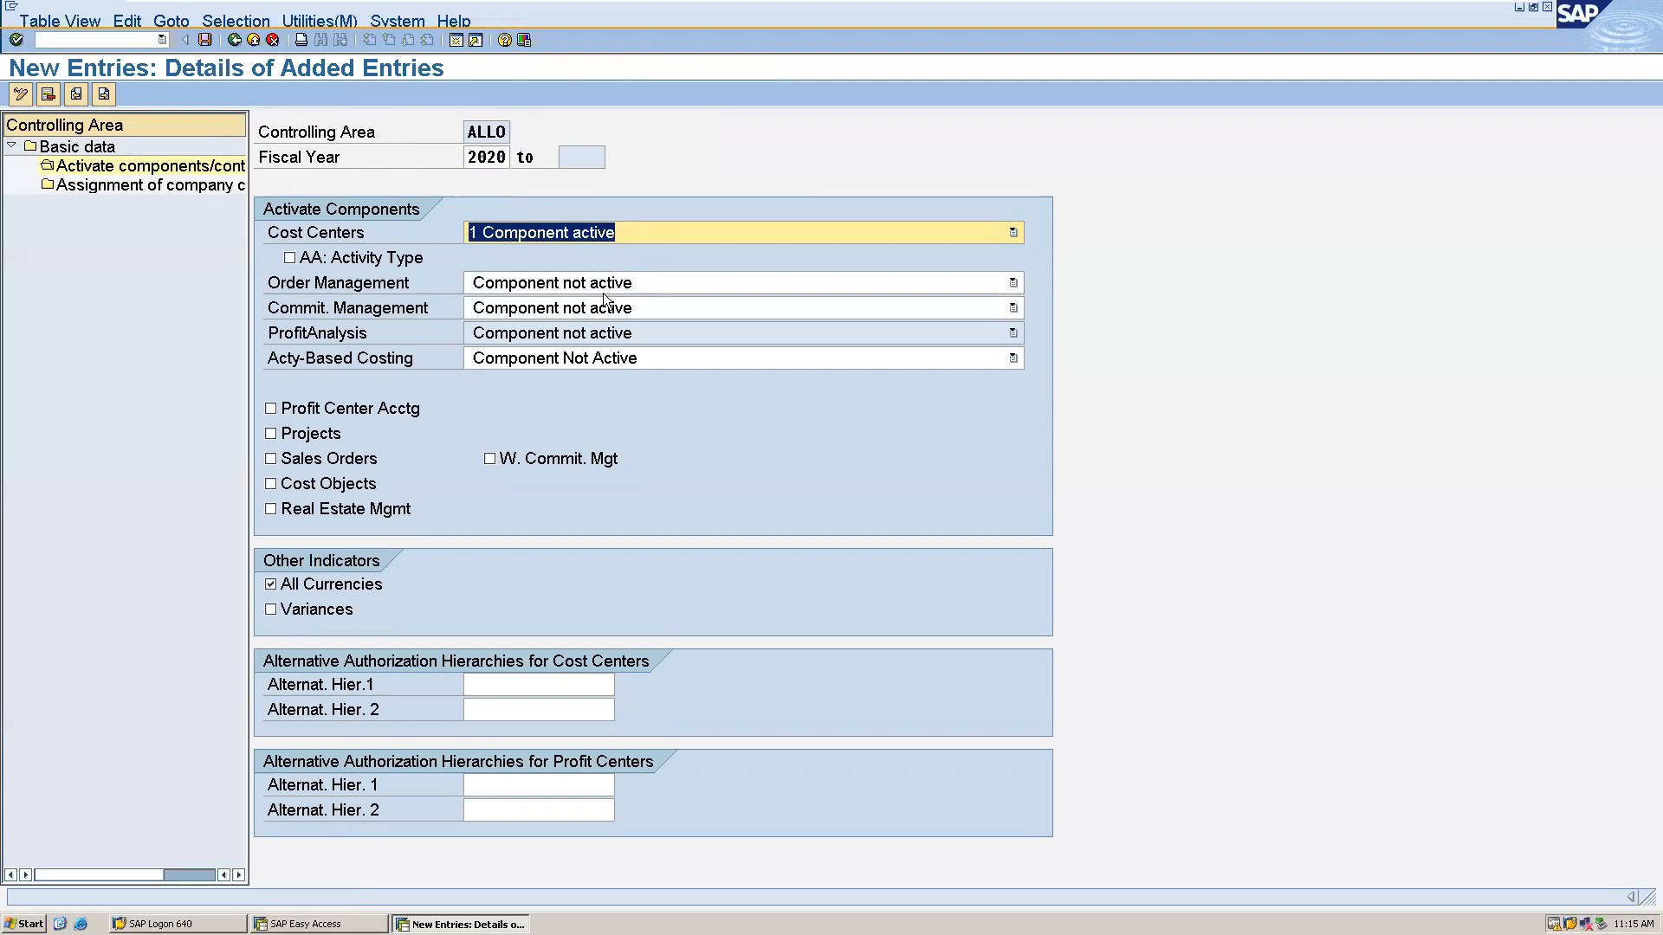
click(608, 286)
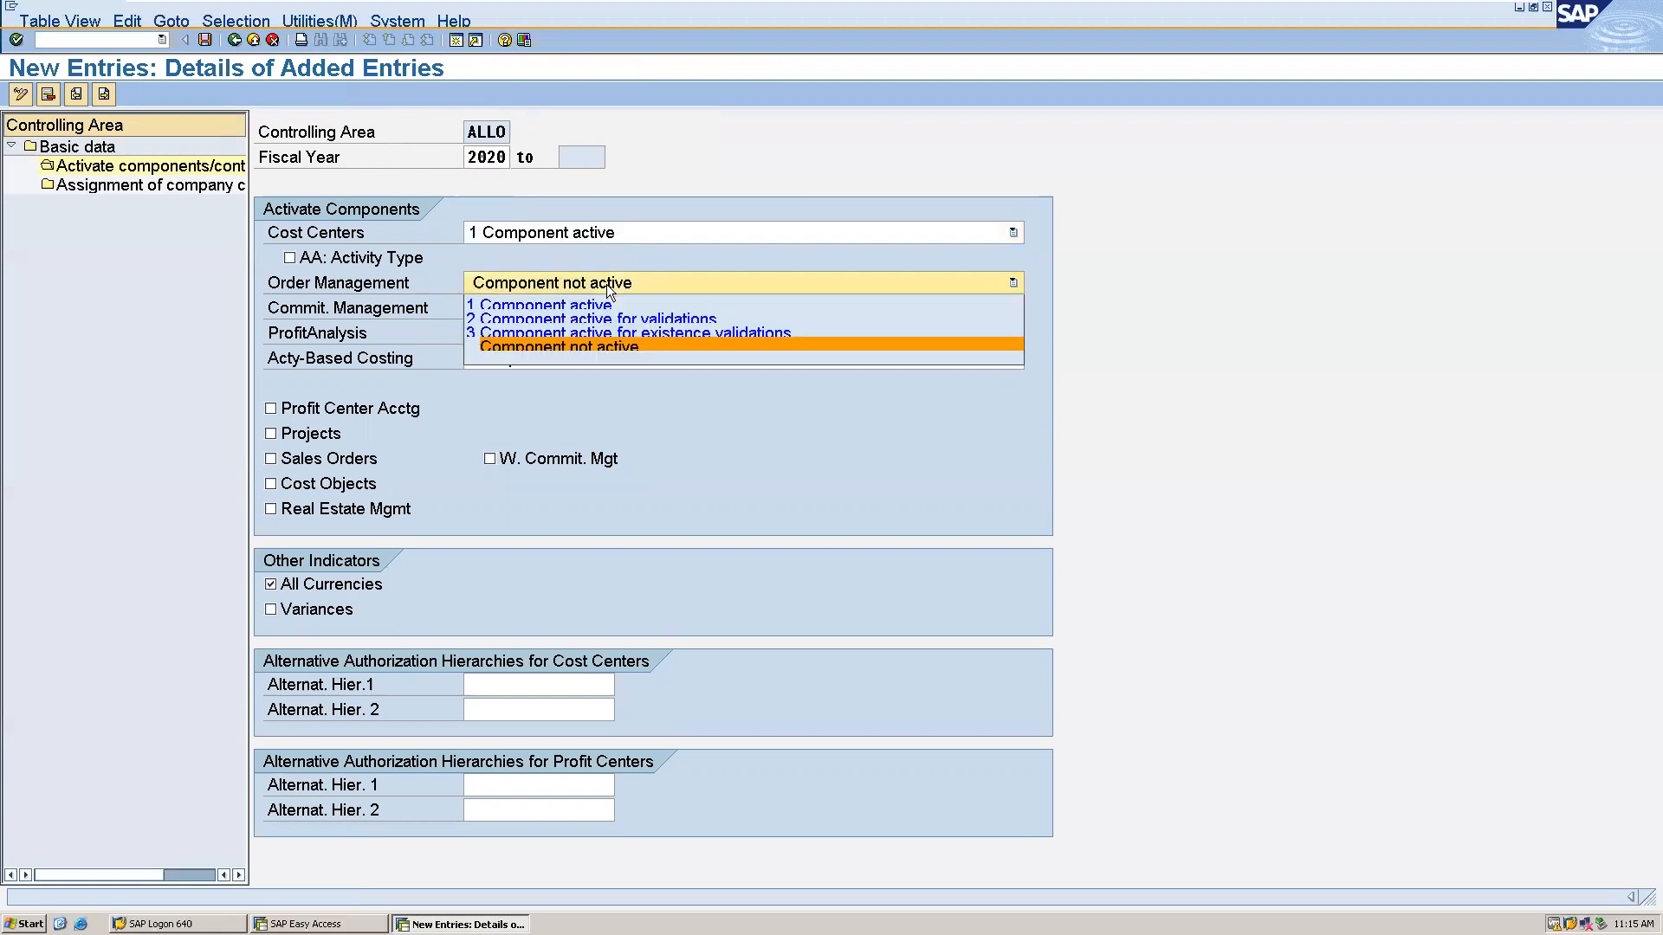
click(579, 308)
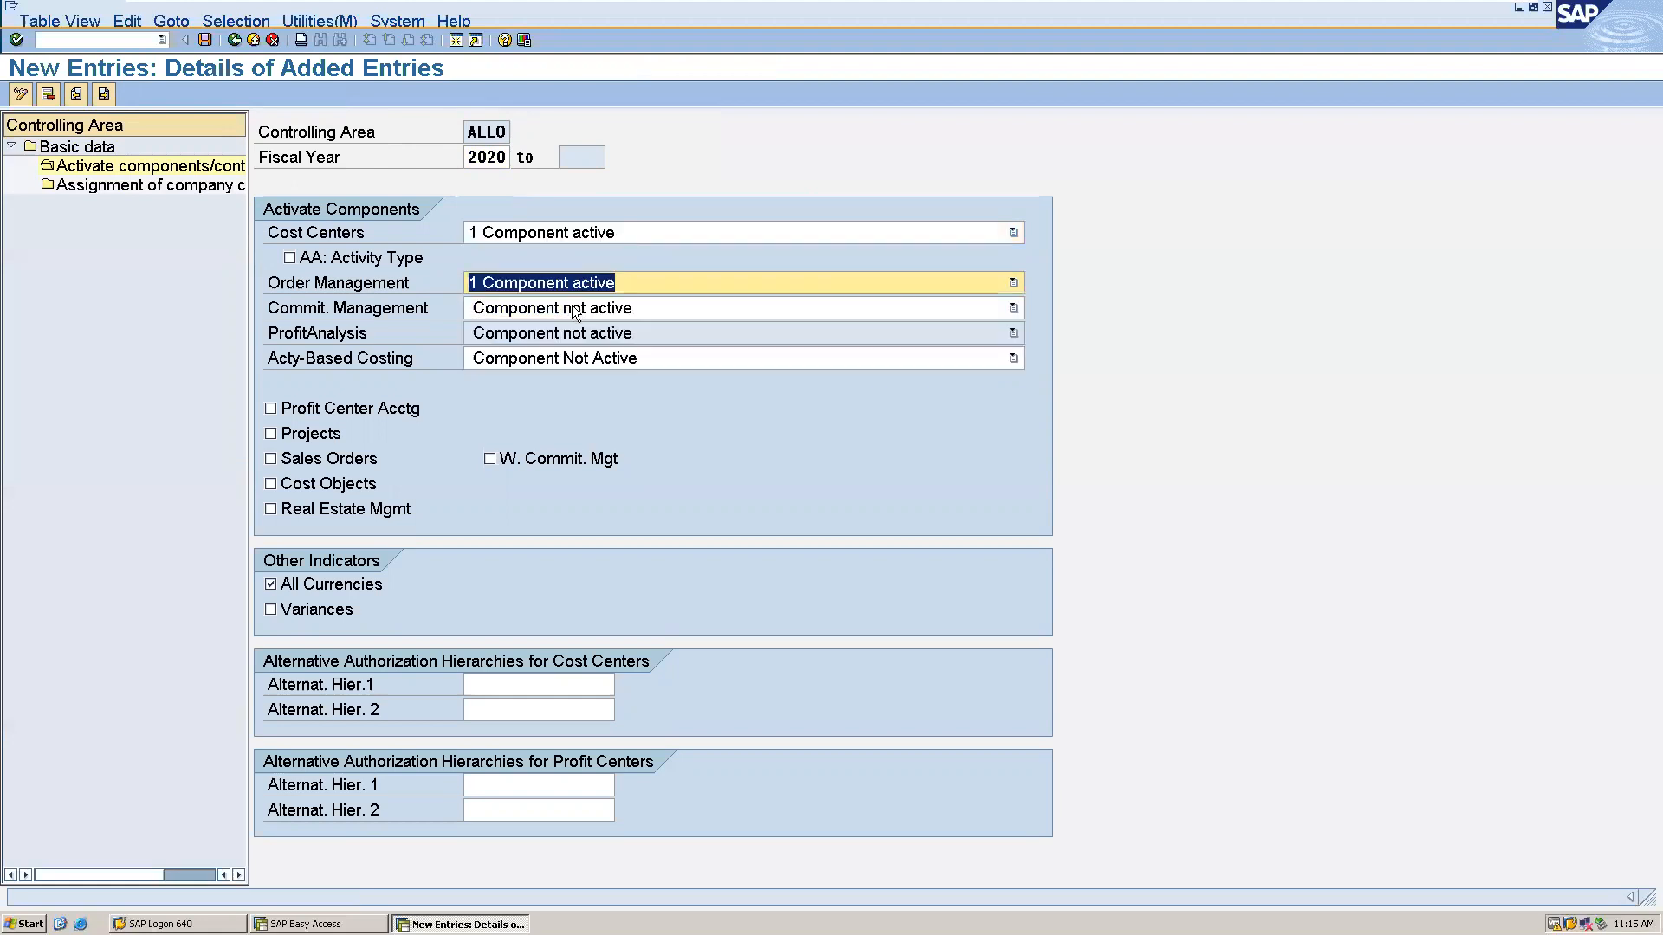
click(567, 310)
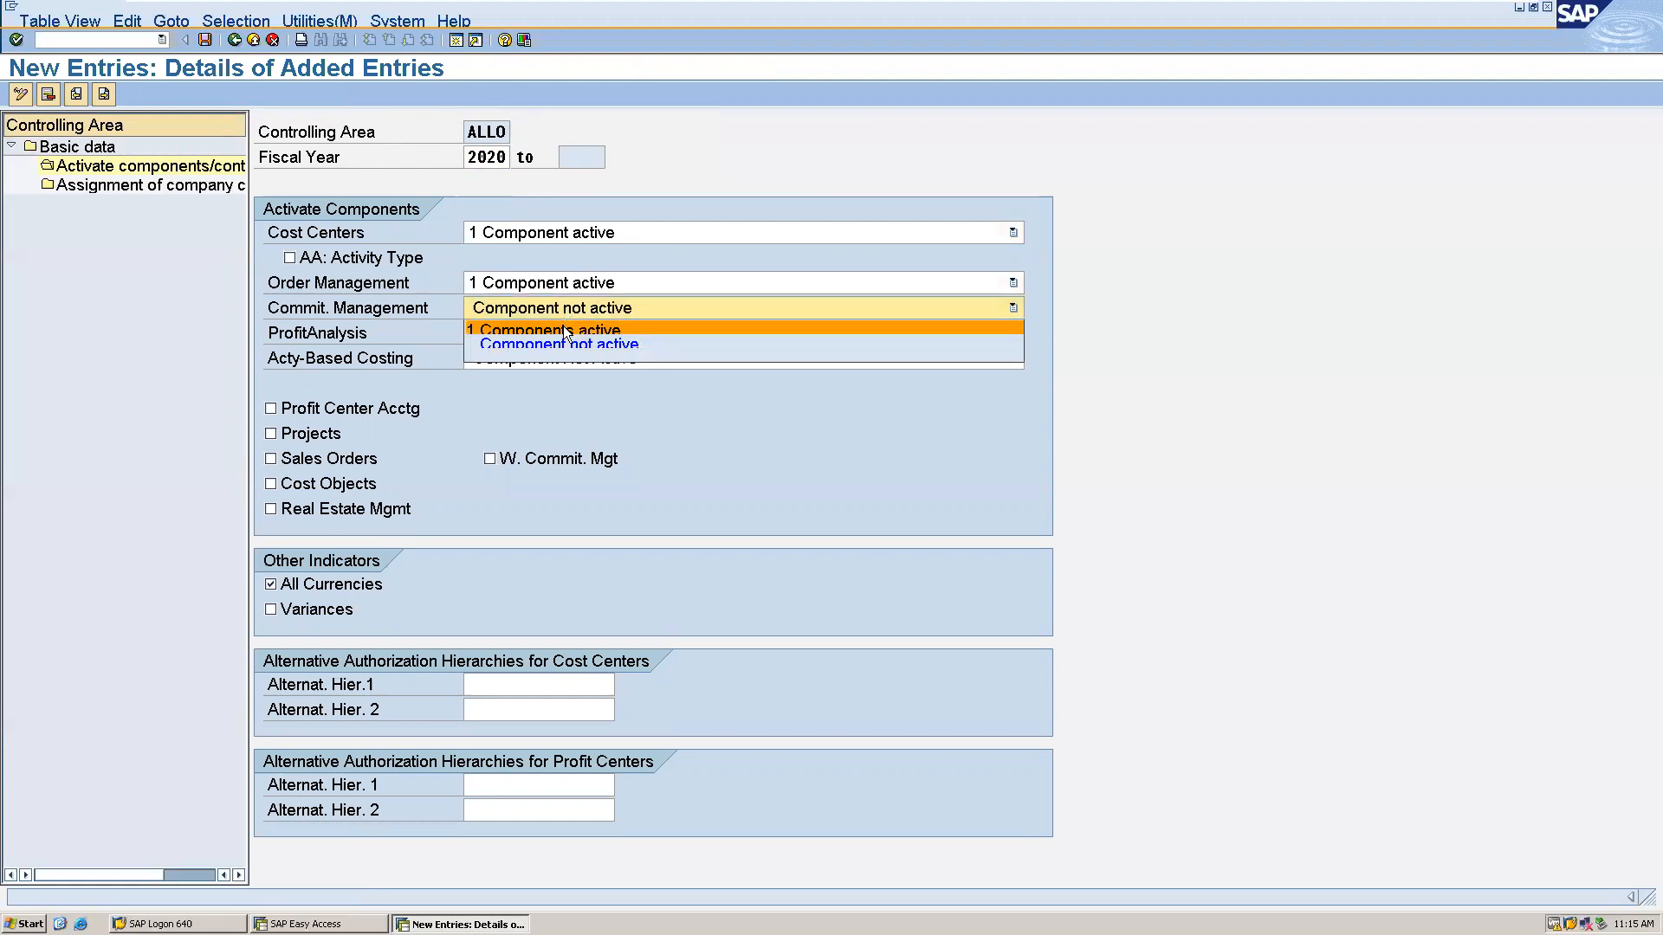
click(565, 331)
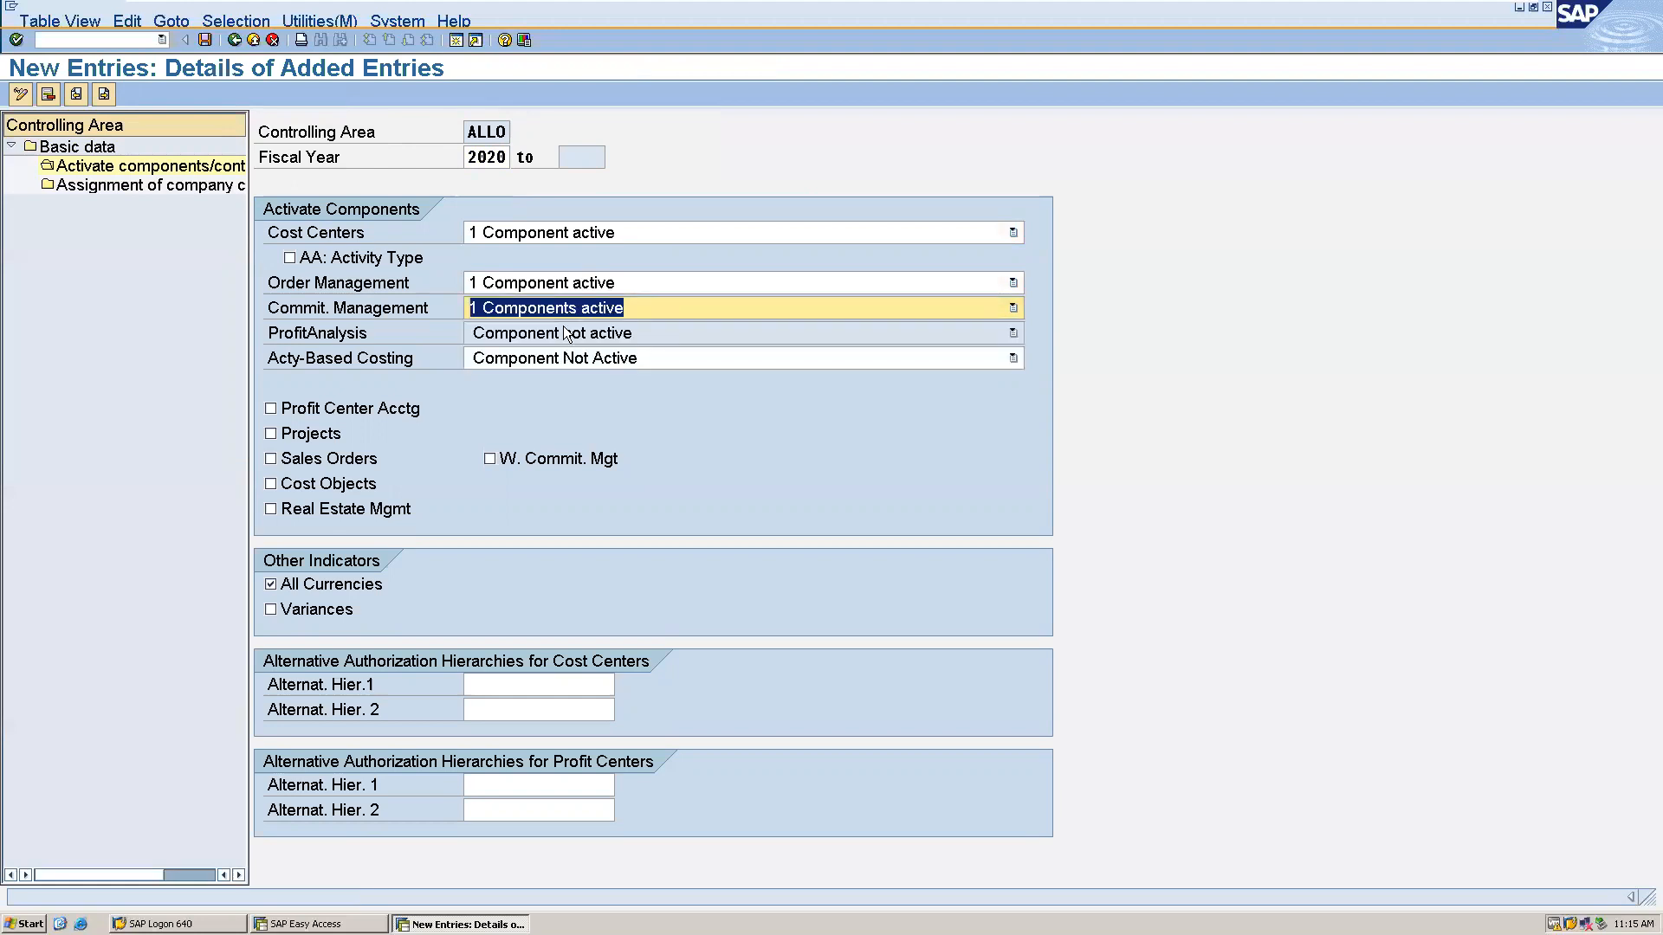
Step: Activate Profit Center Acctg, Projects, Sales Orders and Cost Objects, save the entry and acknowledge the transport information
click(270, 407)
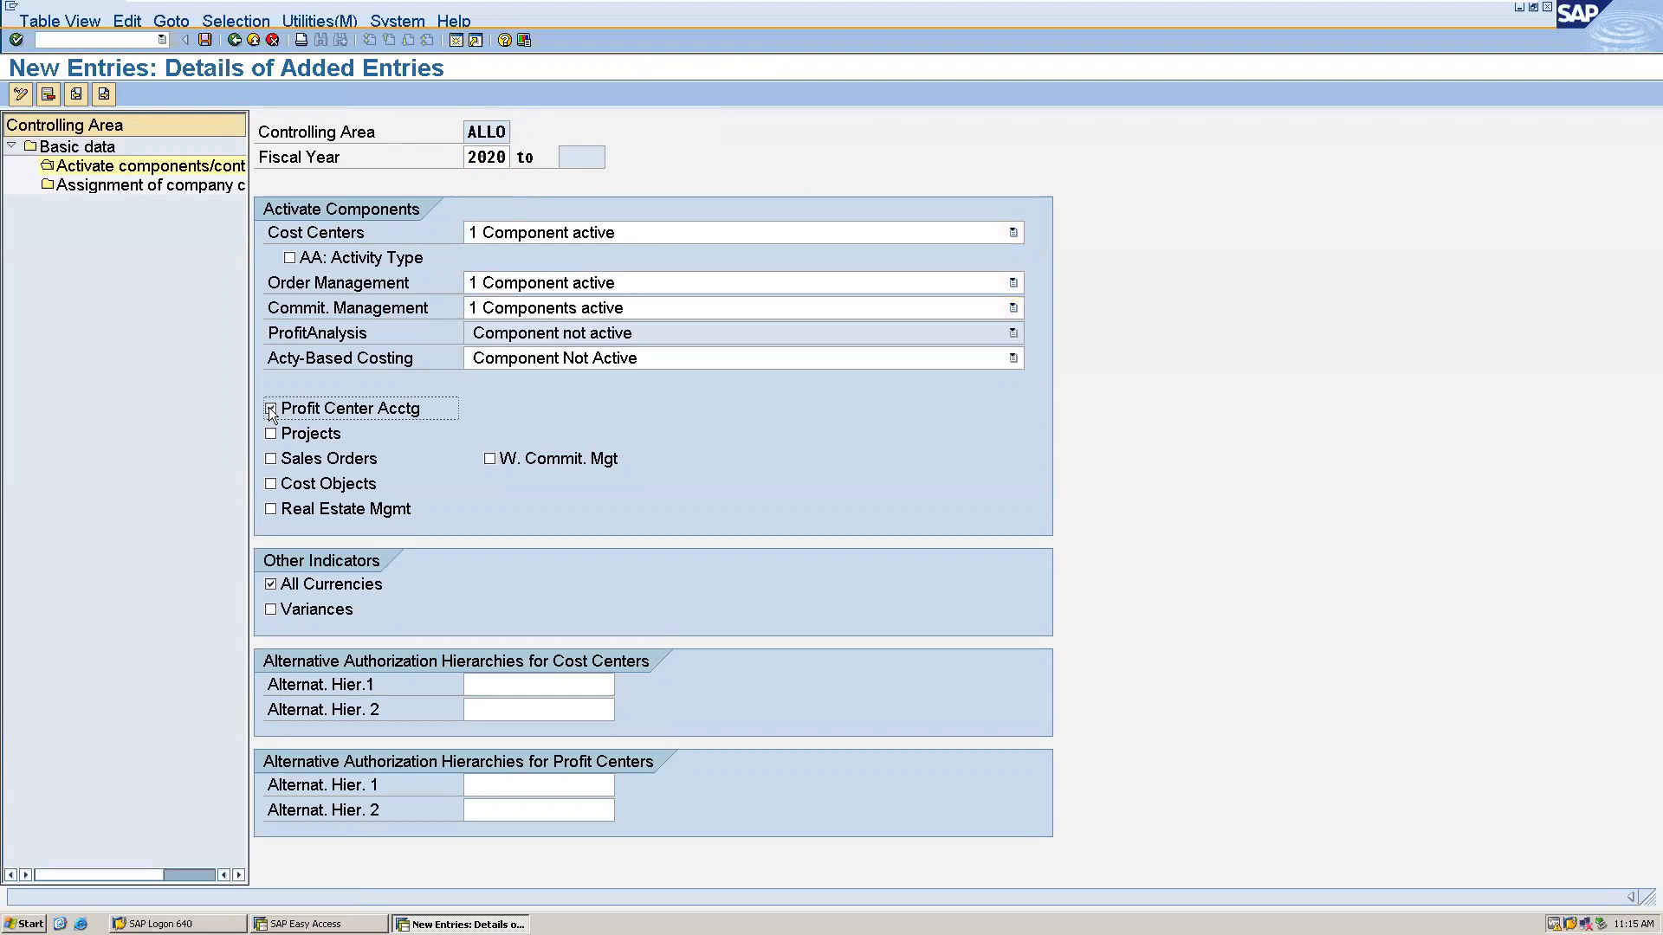
click(272, 458)
click(277, 485)
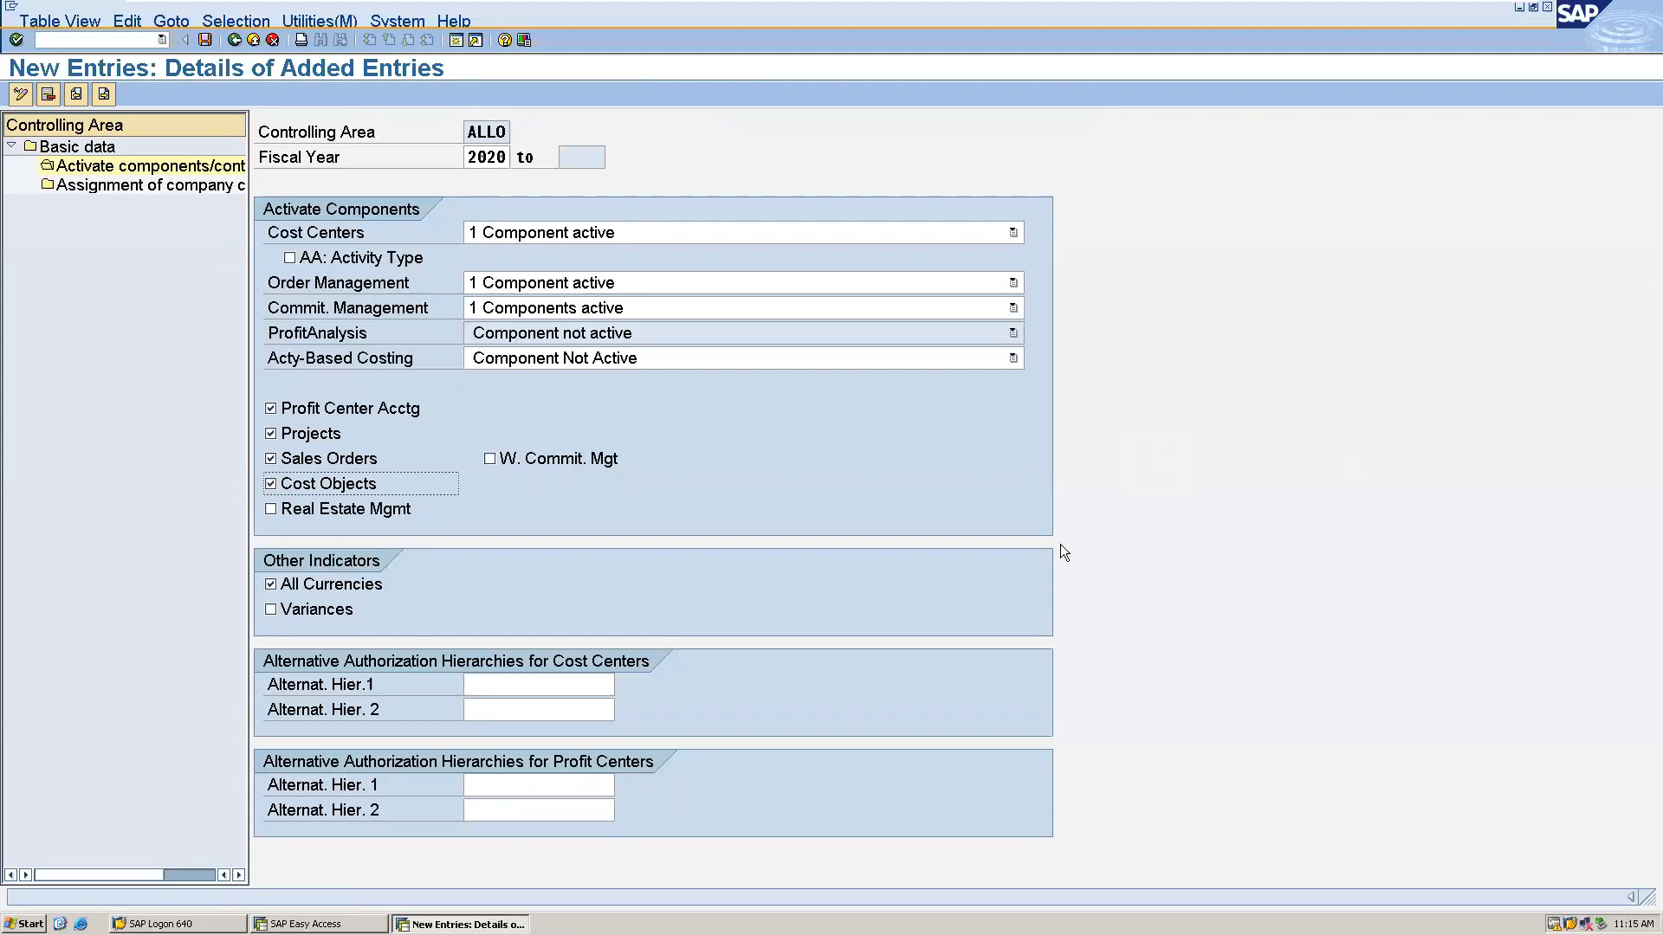
click(205, 41)
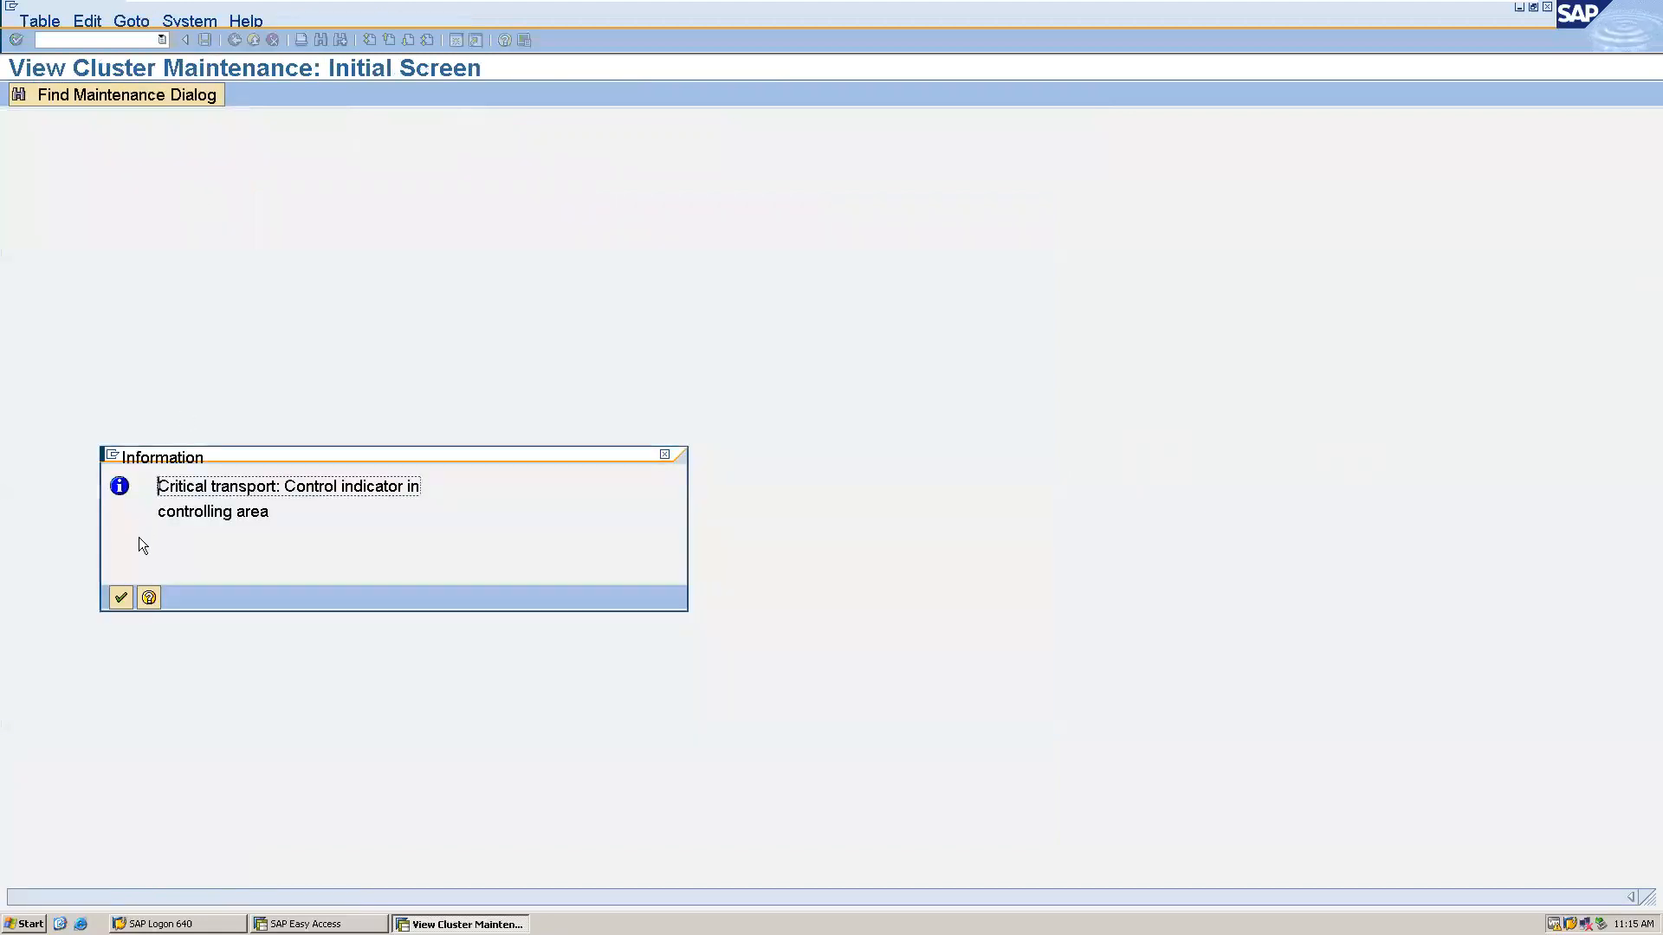
click(118, 602)
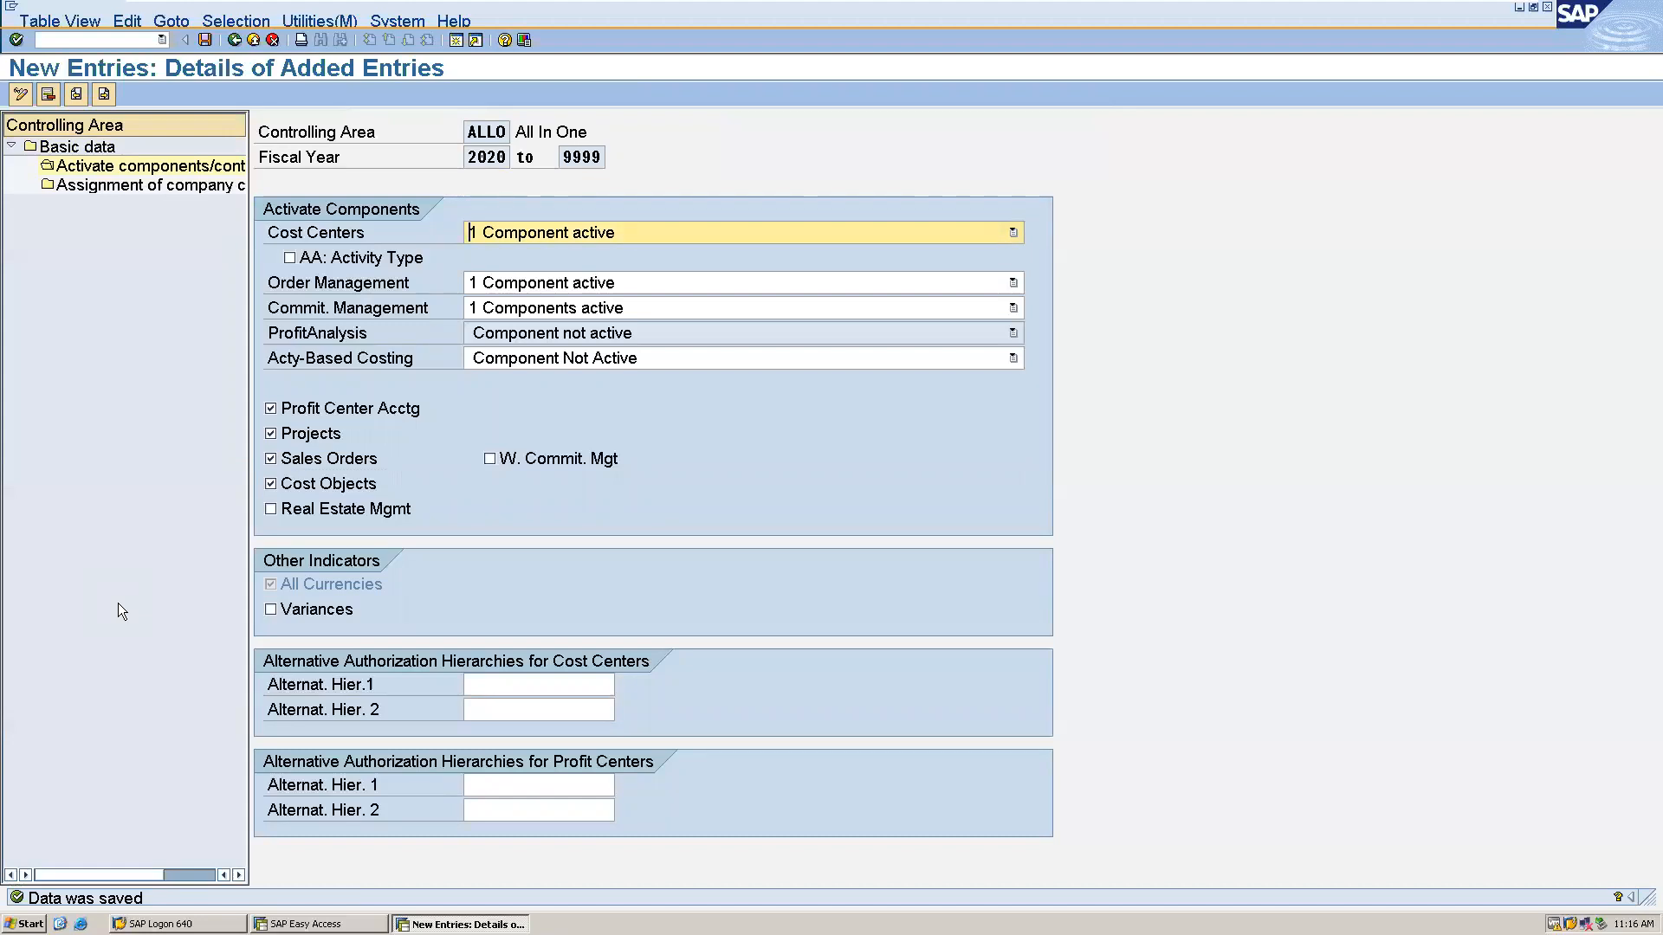
Step: Leave the controlling area maintenance and close the activity selection to return to the implementation guide structure
click(235, 41)
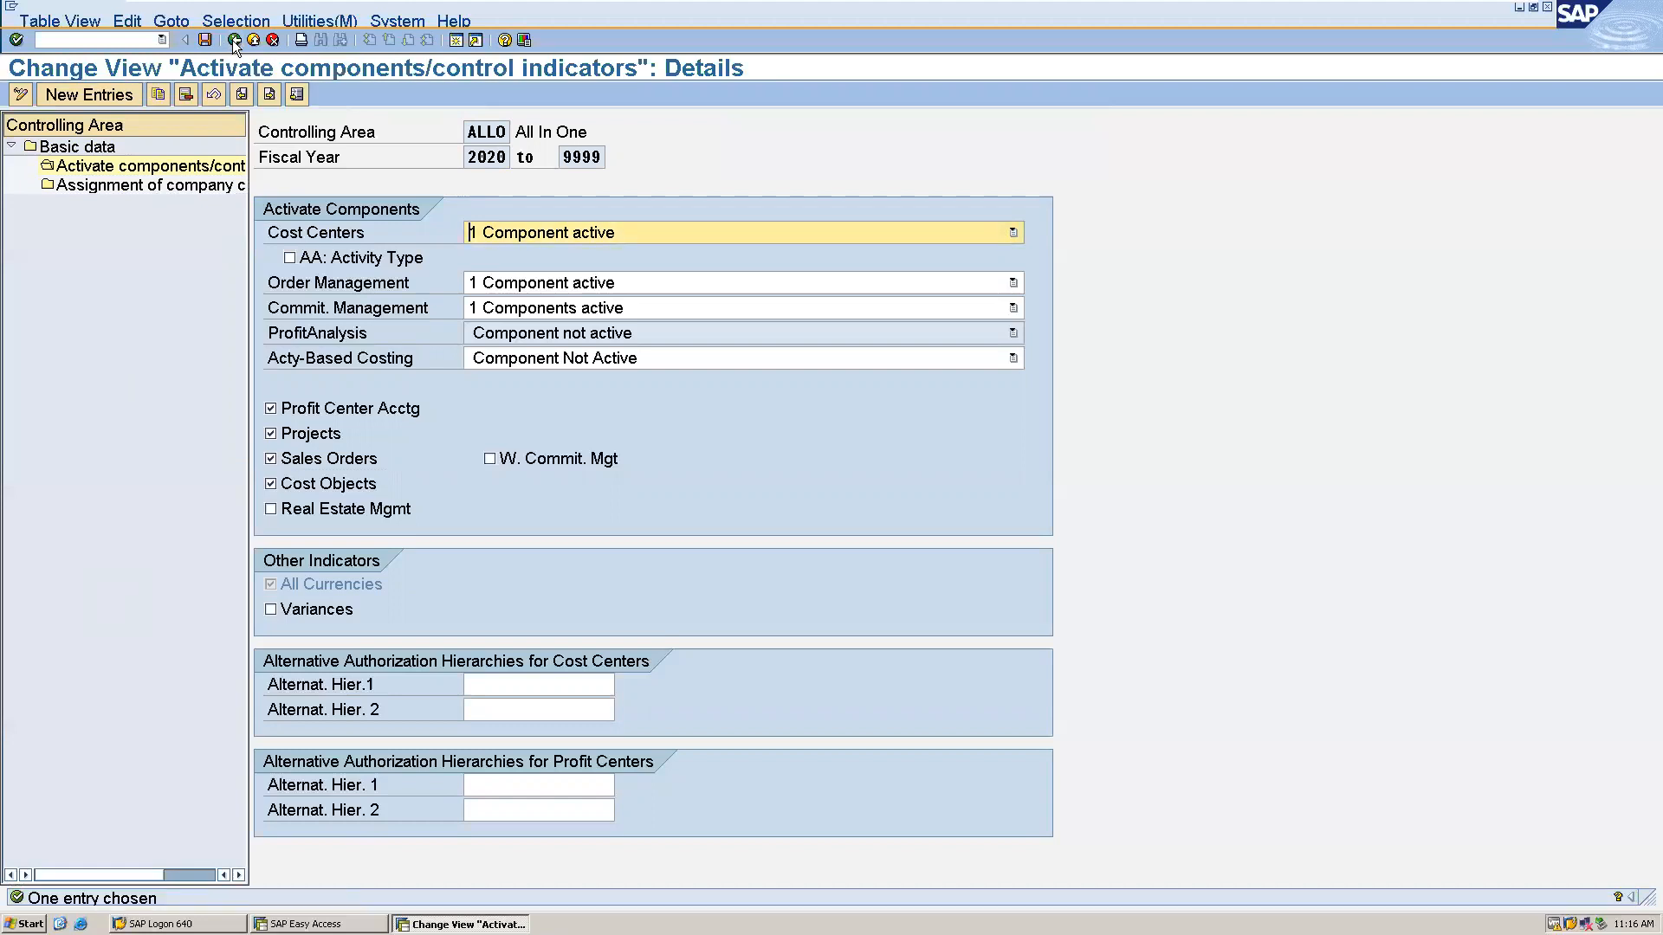
click(205, 39)
click(234, 40)
click(234, 40)
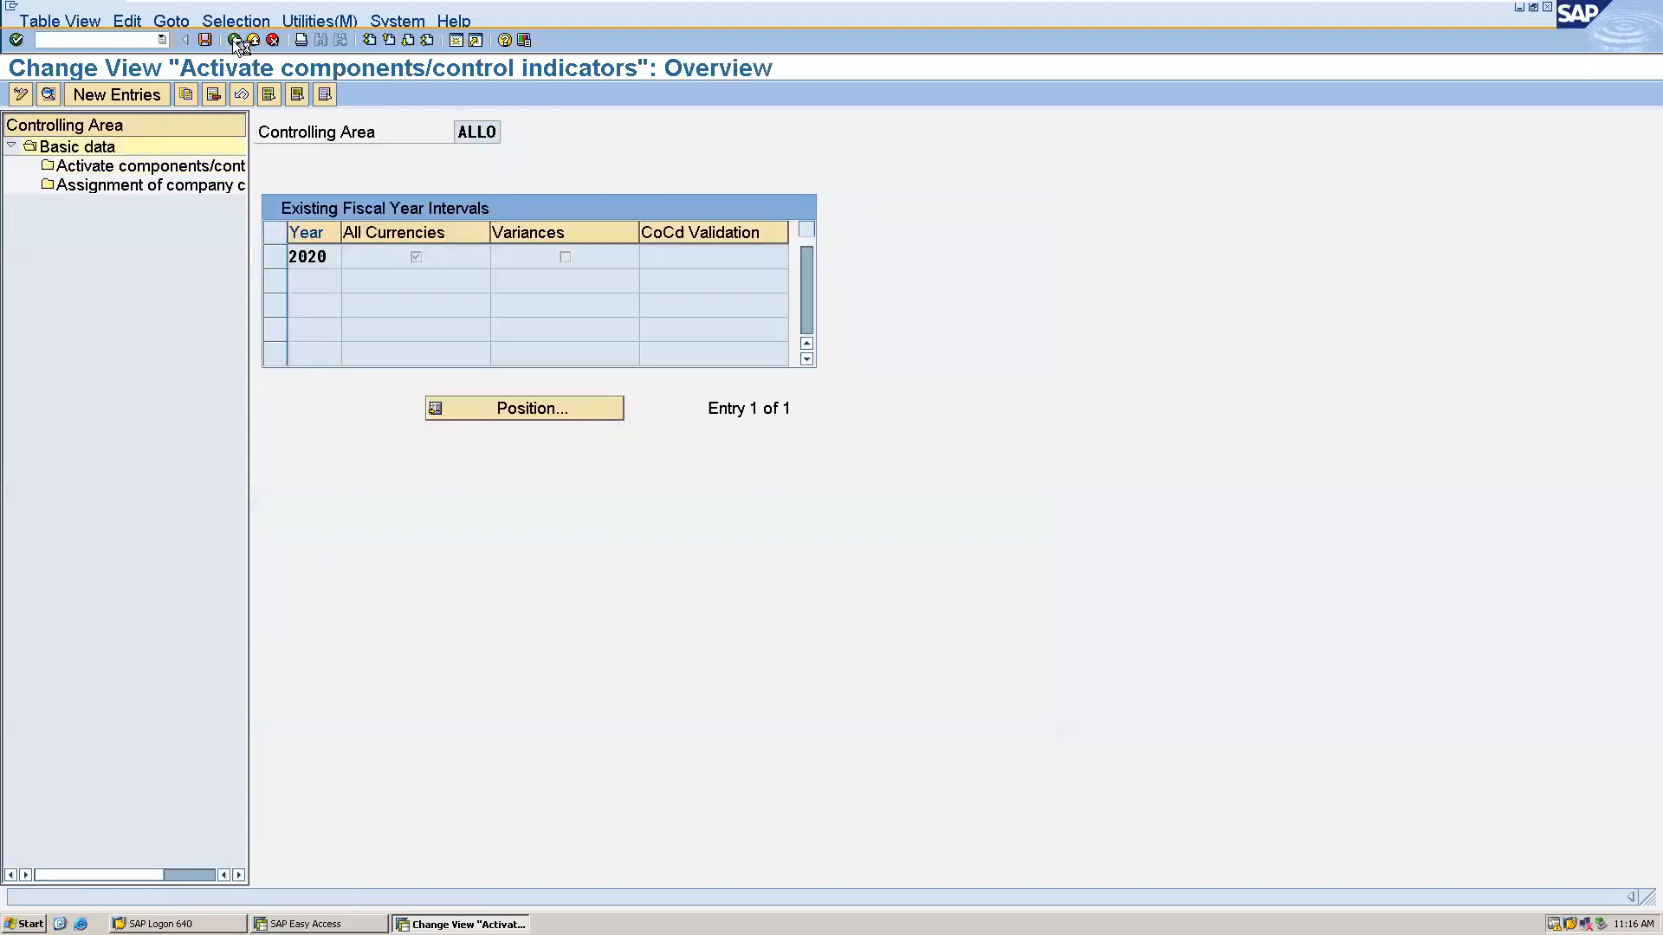
click(233, 40)
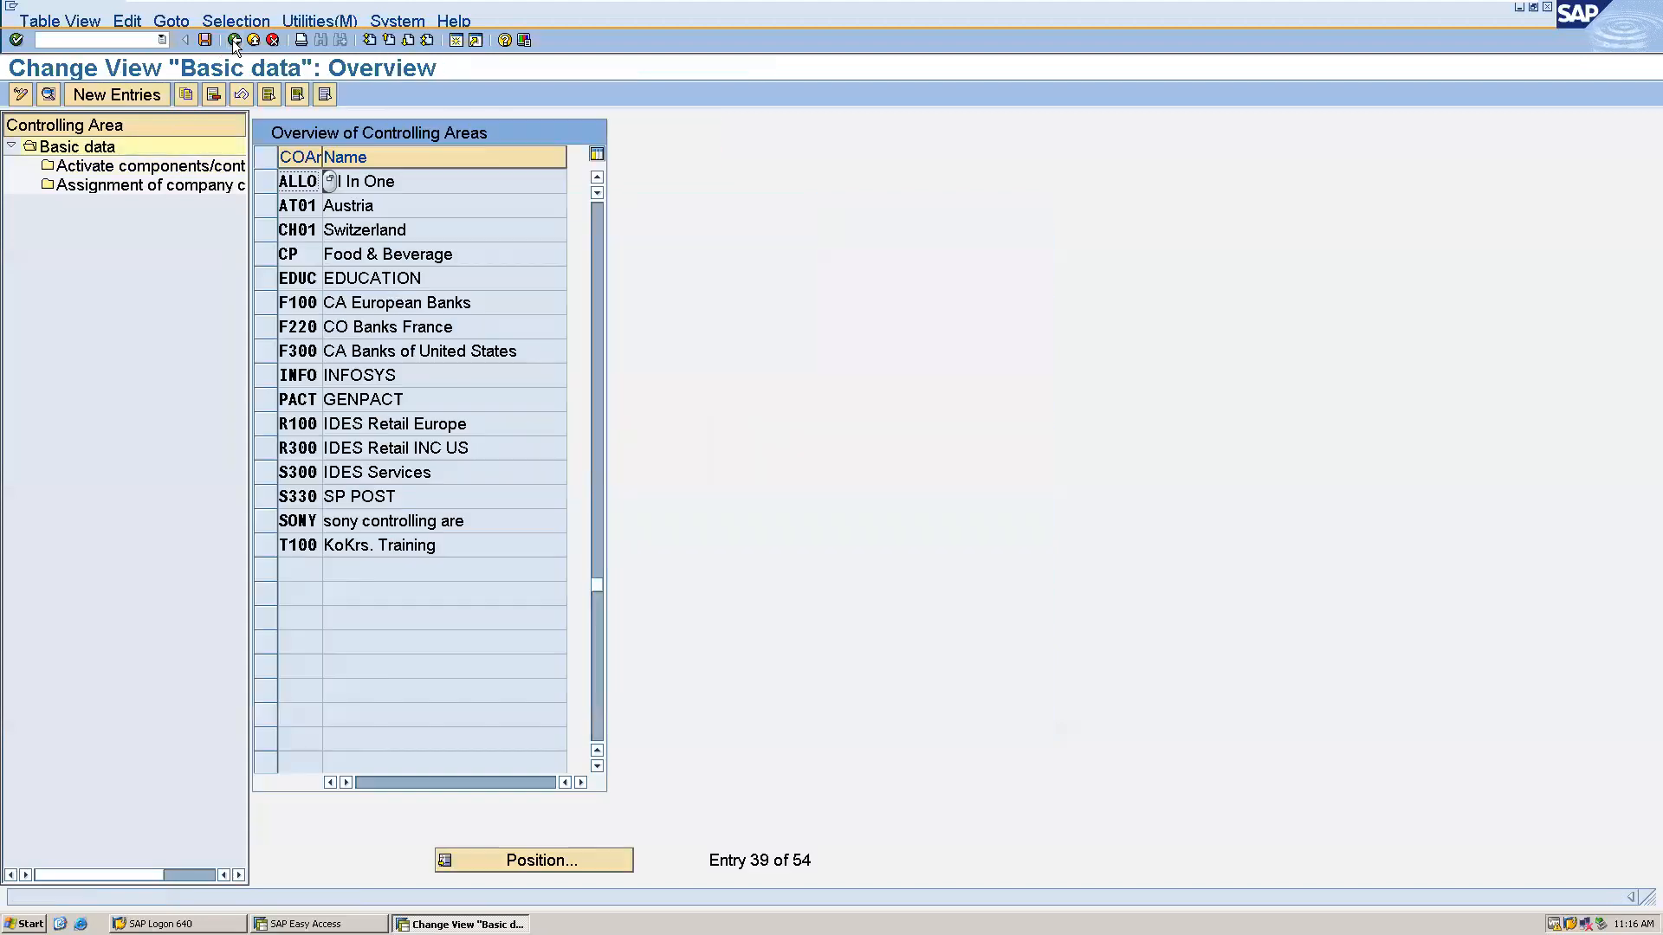
click(232, 40)
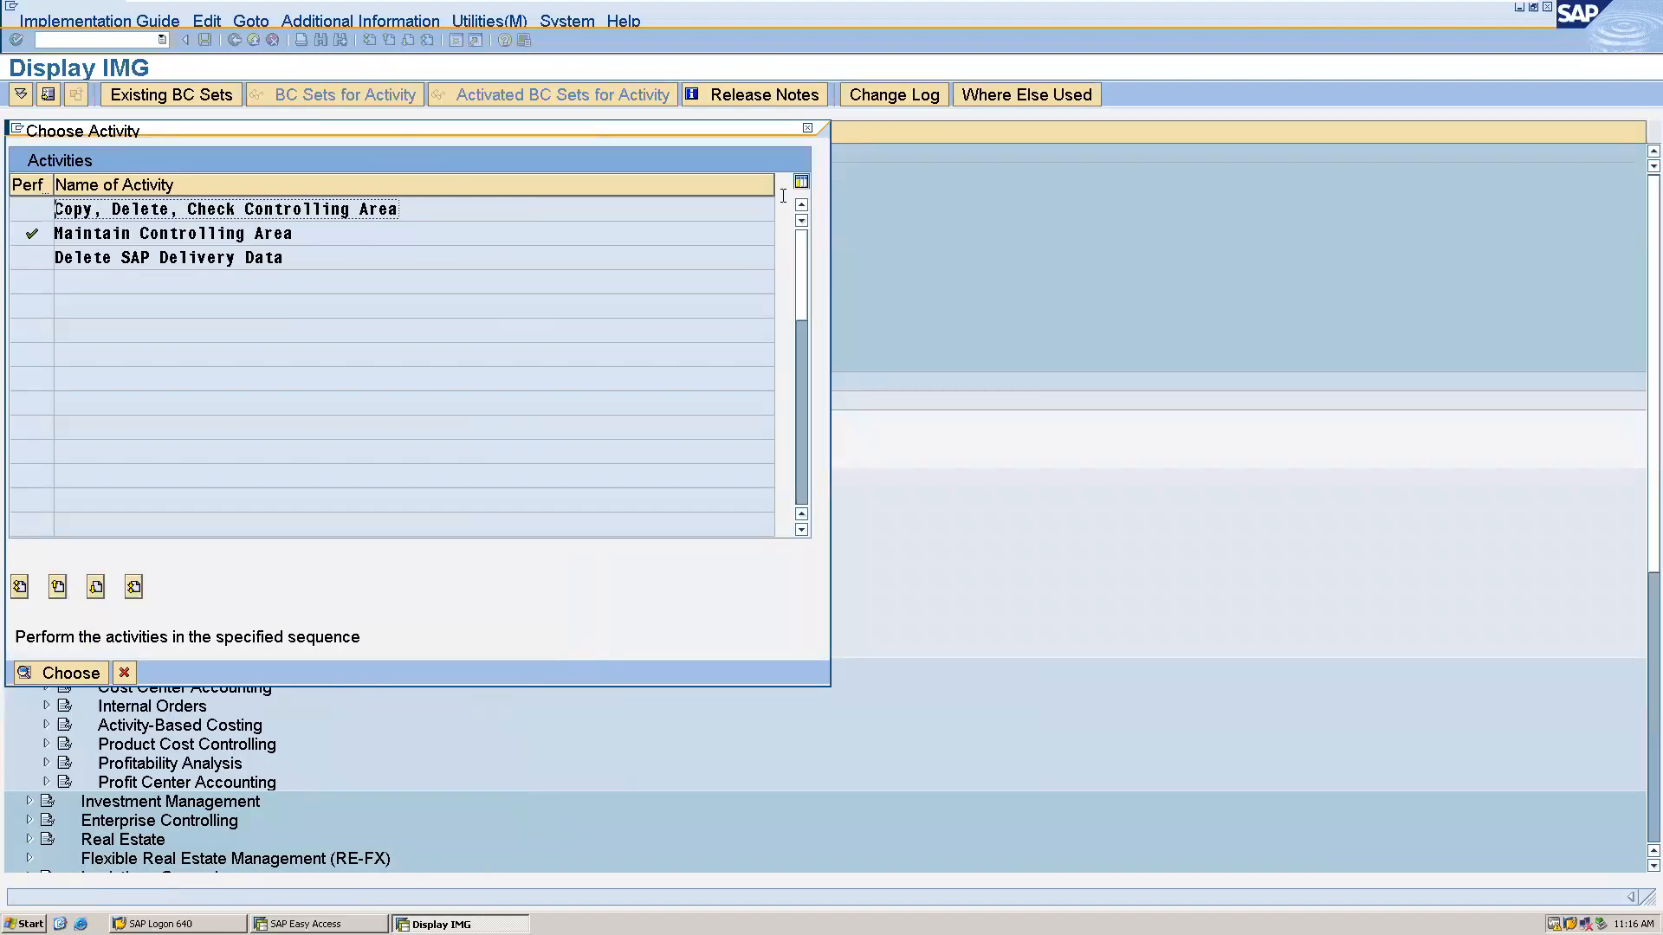
click(809, 126)
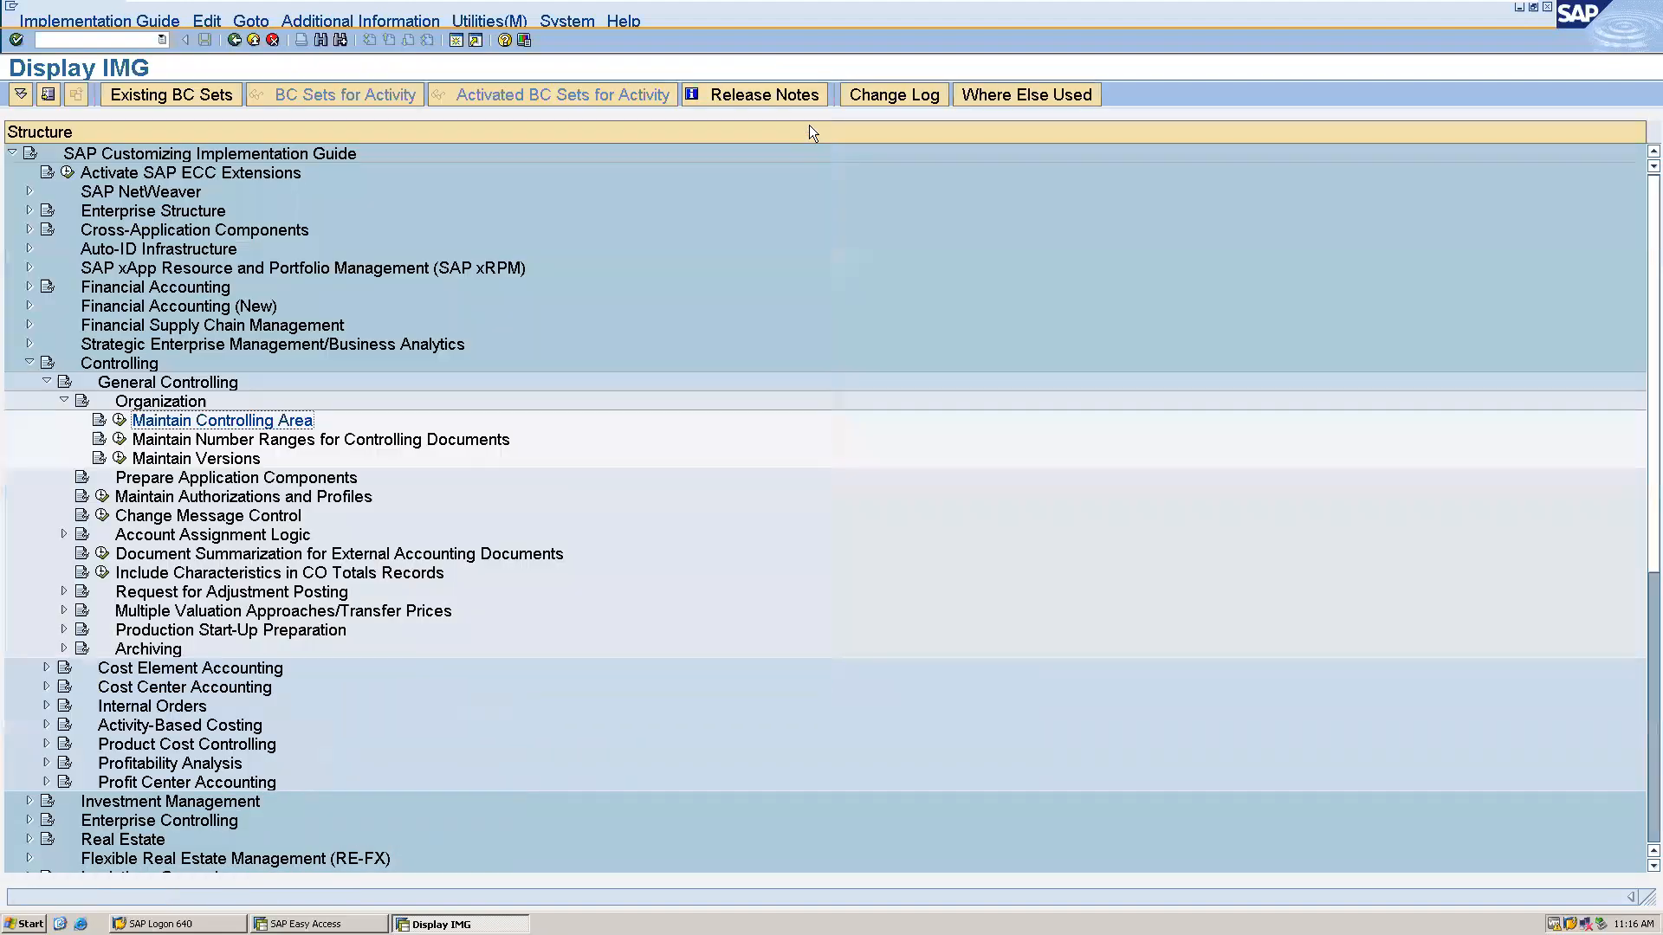
Step: Open number range maintenance for controlling documents and start a CO area copy with 0001 as the source
click(120, 439)
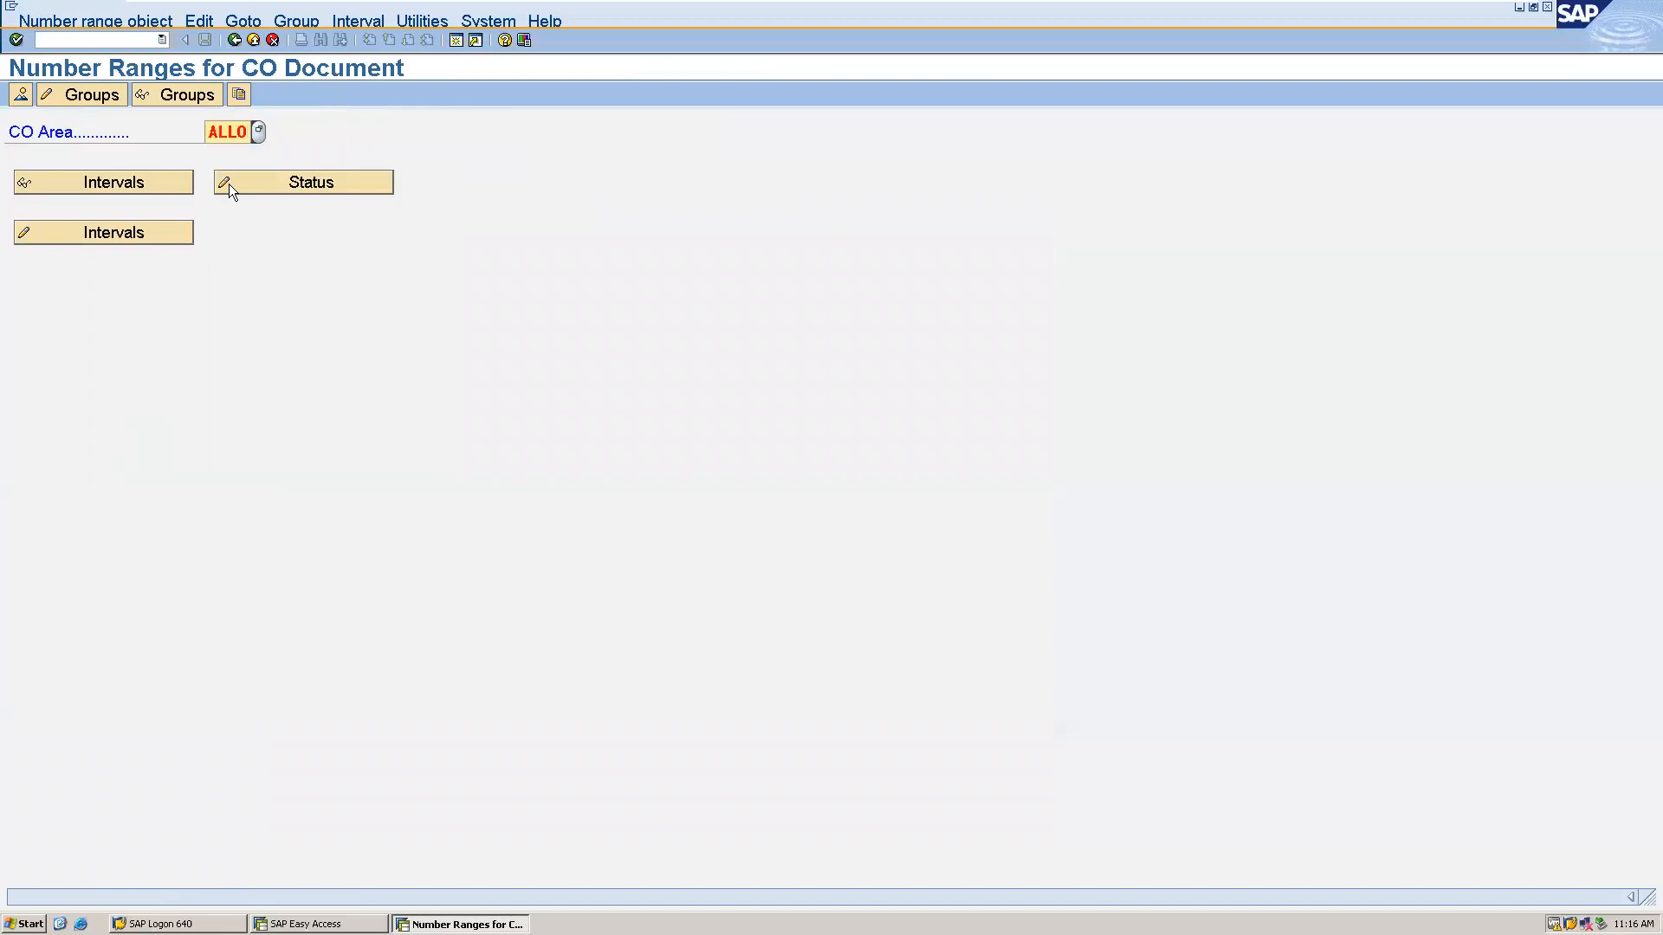
click(240, 95)
click(281, 362)
key(BackSpace)
key(BackSpace)
key(BackSpace)
key(BackSpace)
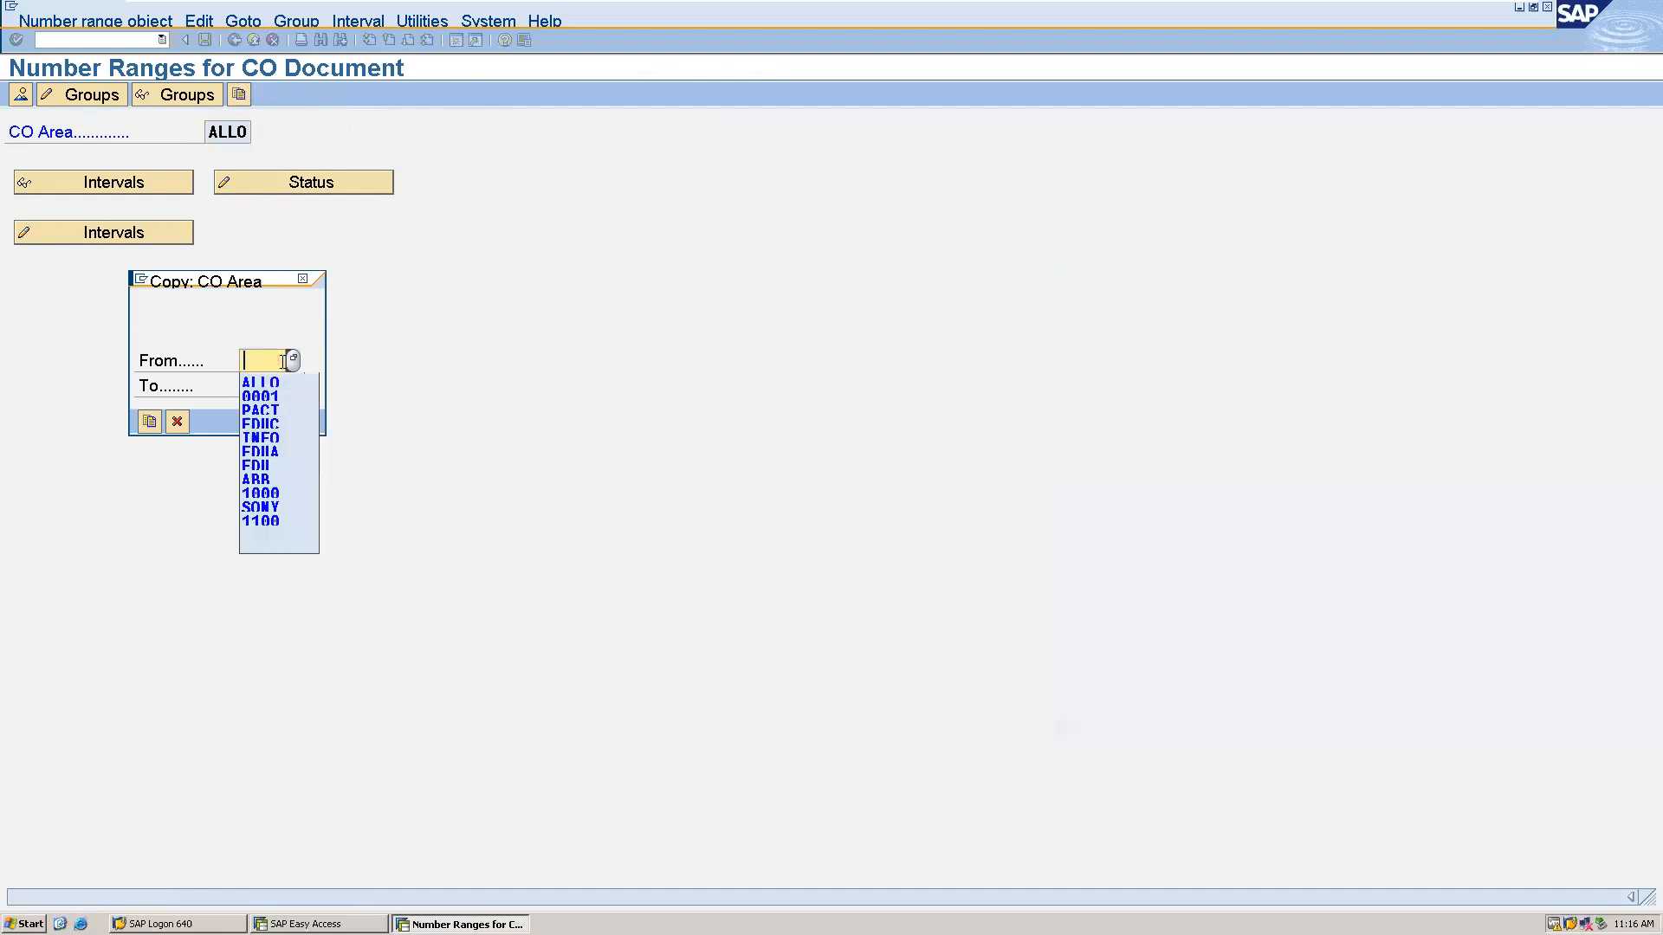
click(293, 361)
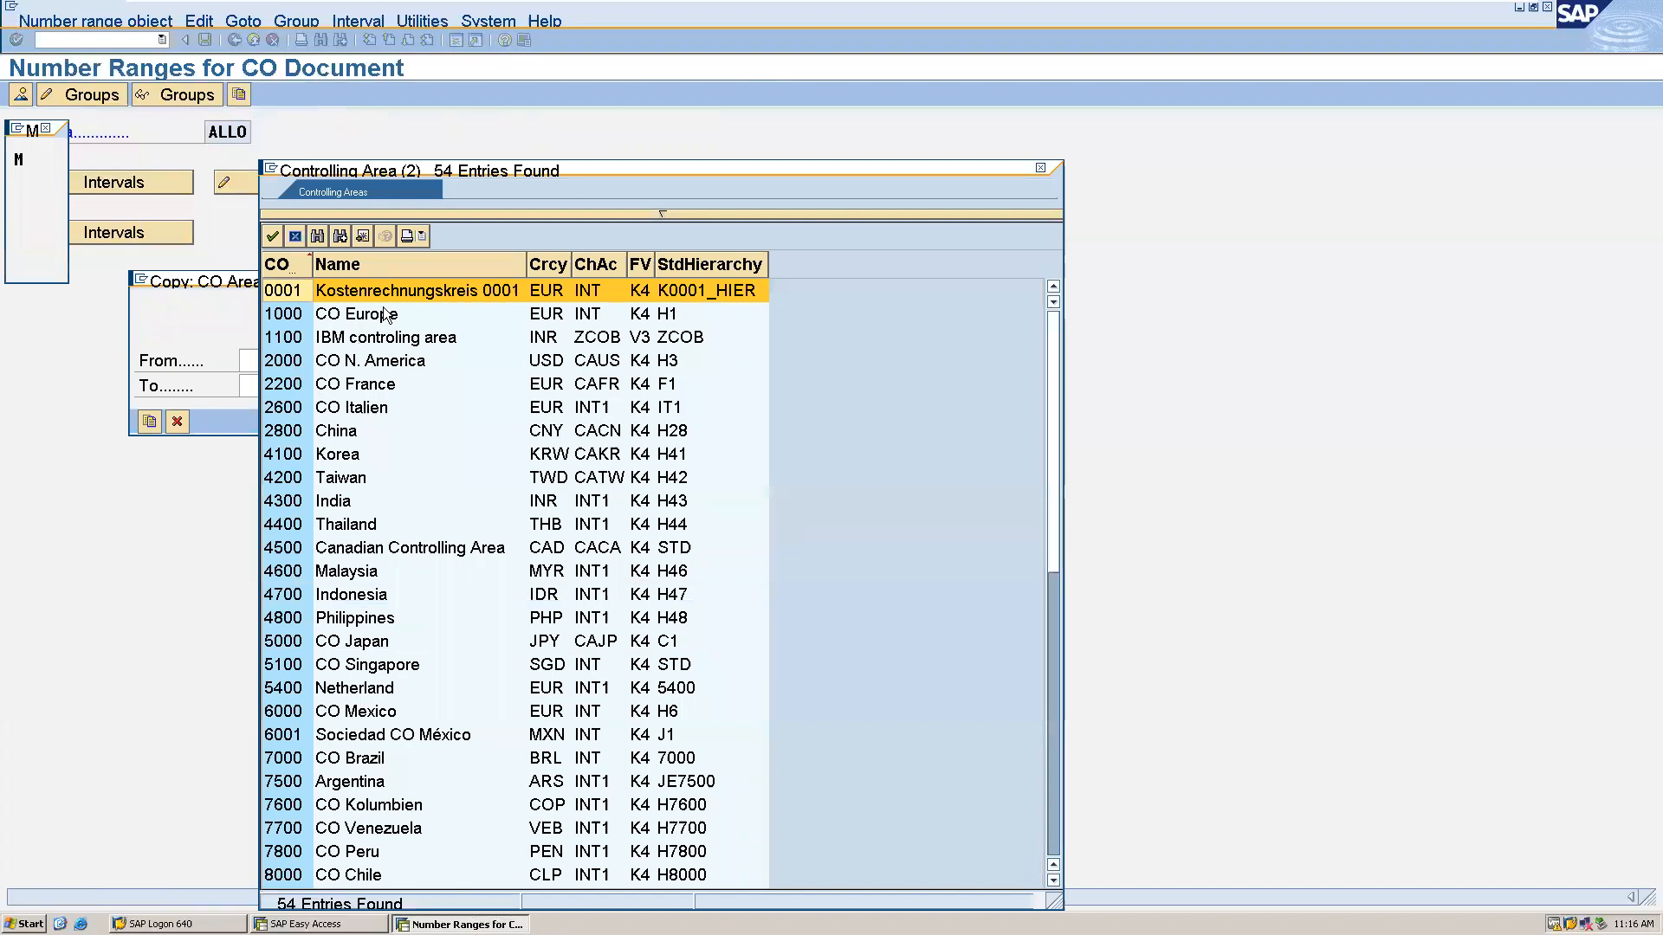
double_click(379, 289)
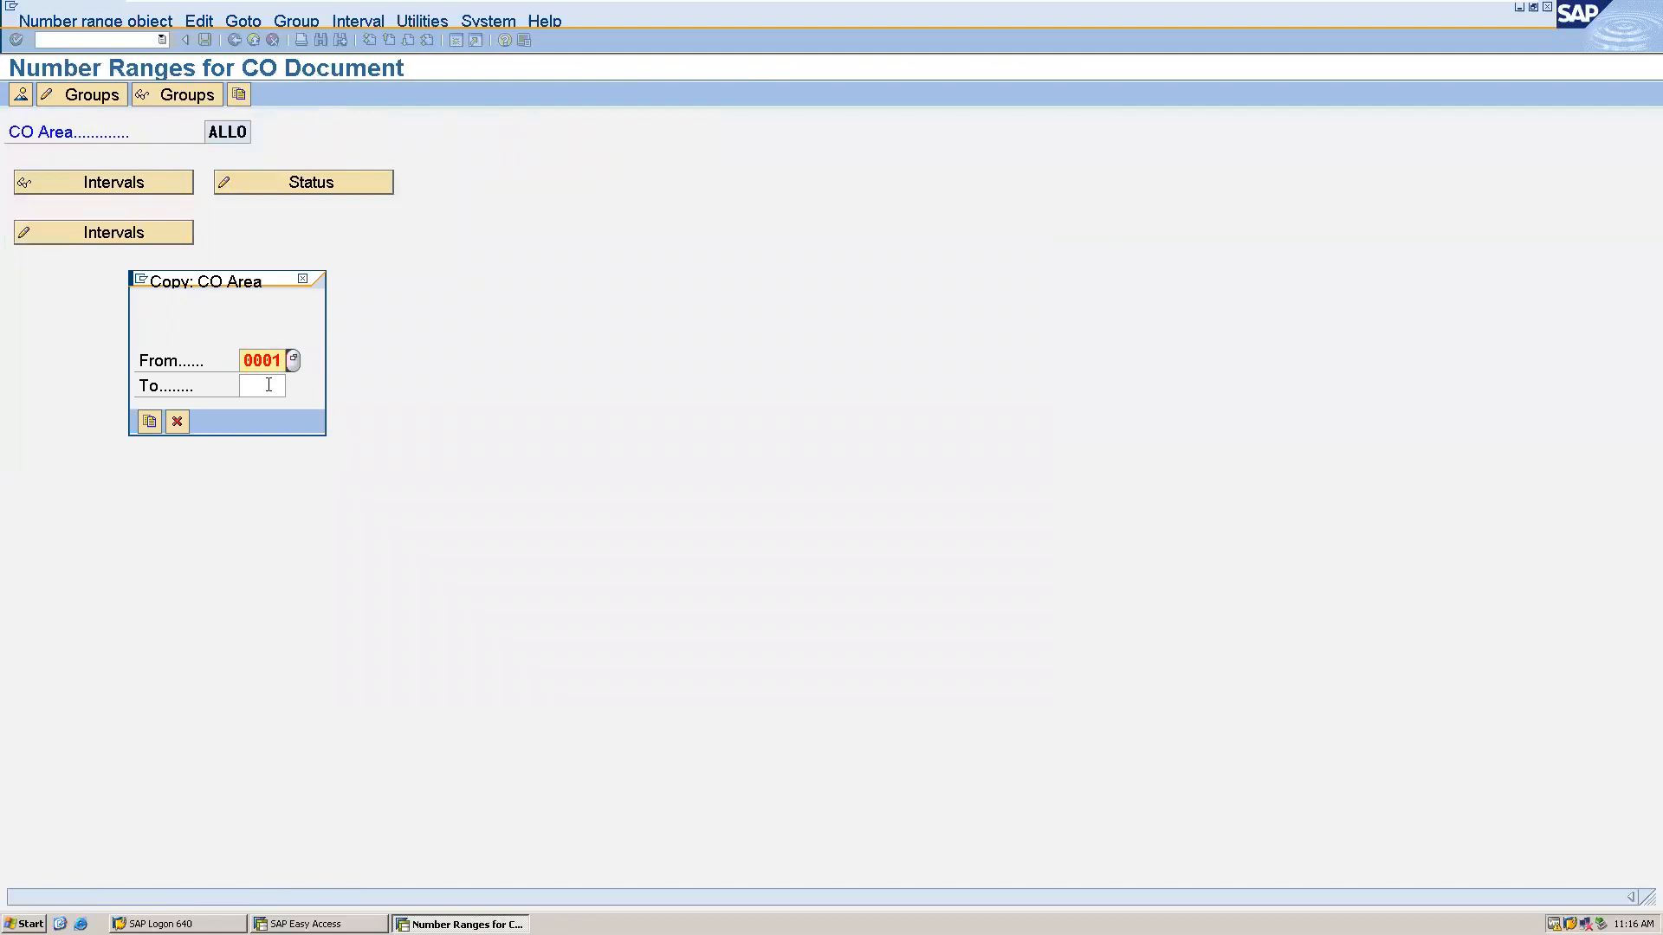
Step: Copy the number ranges to CO area ALLO, accepting the transport information, and switch to the notes in Notepad
click(268, 385)
text(ALLO)
click(142, 426)
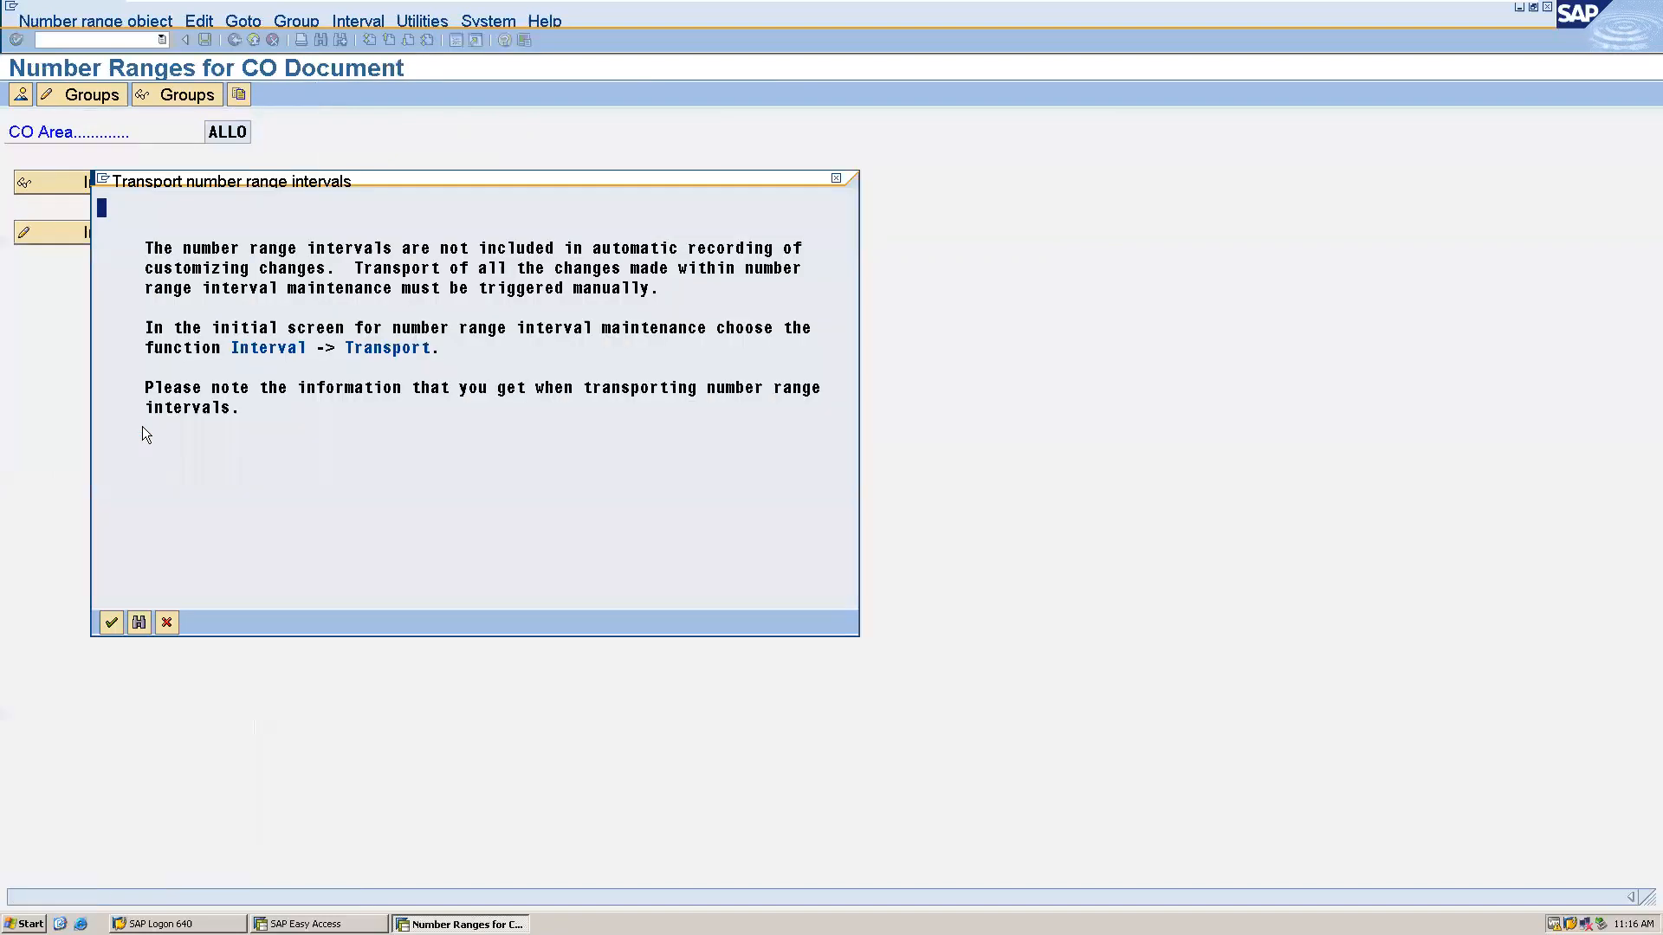
click(110, 624)
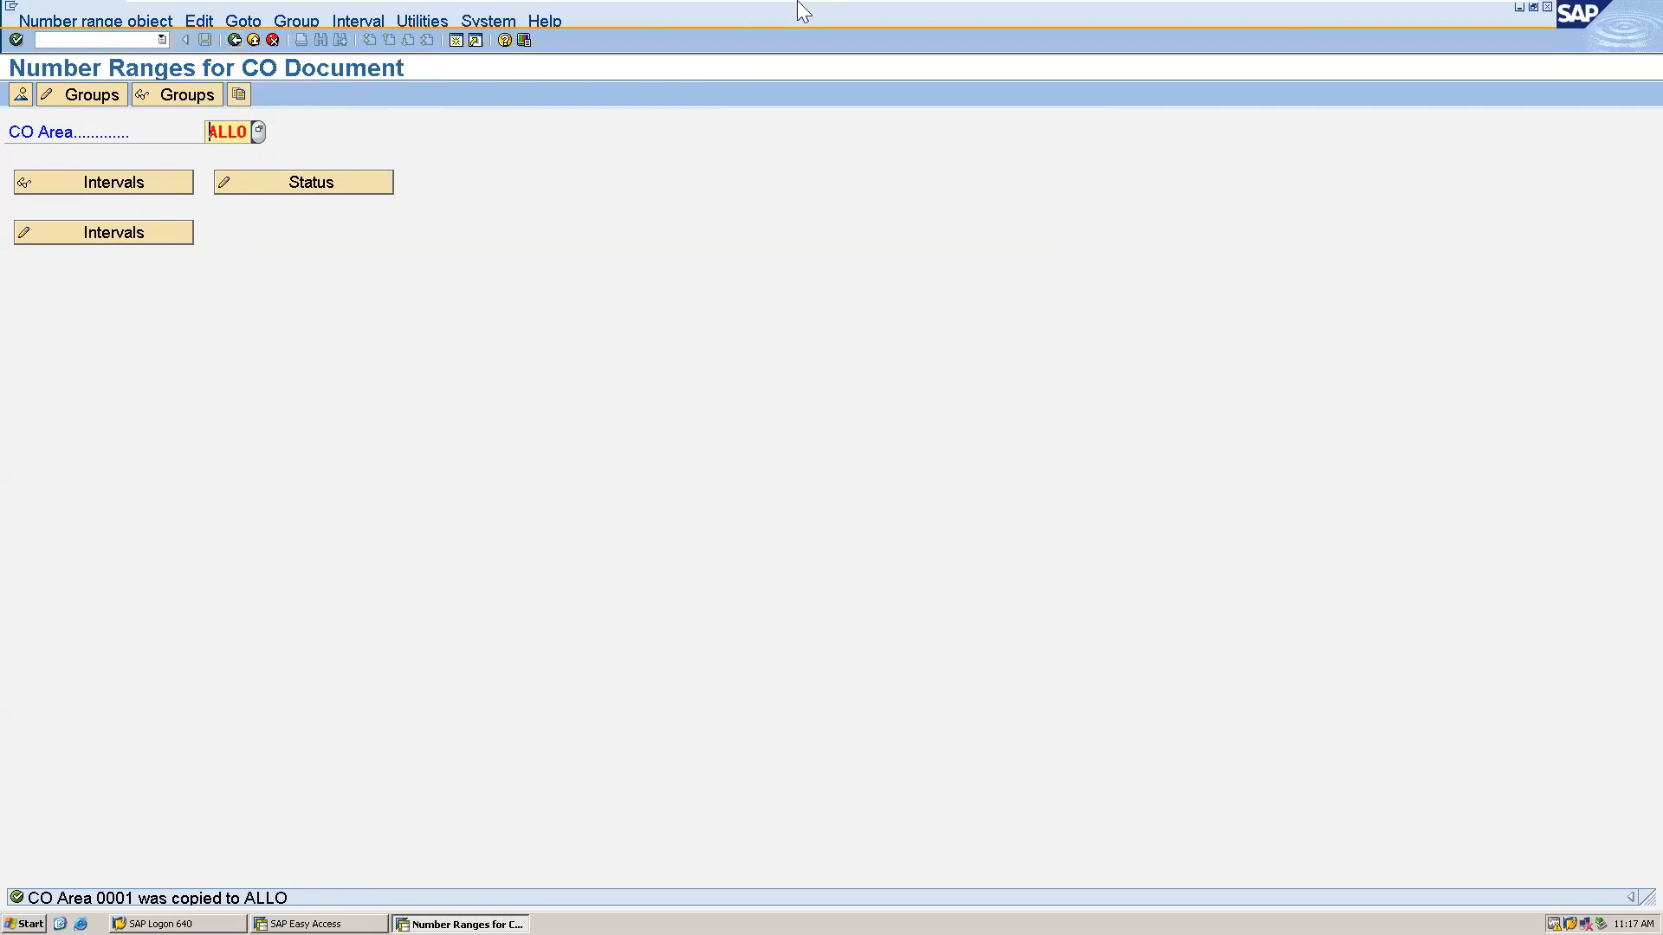
click(1459, 5)
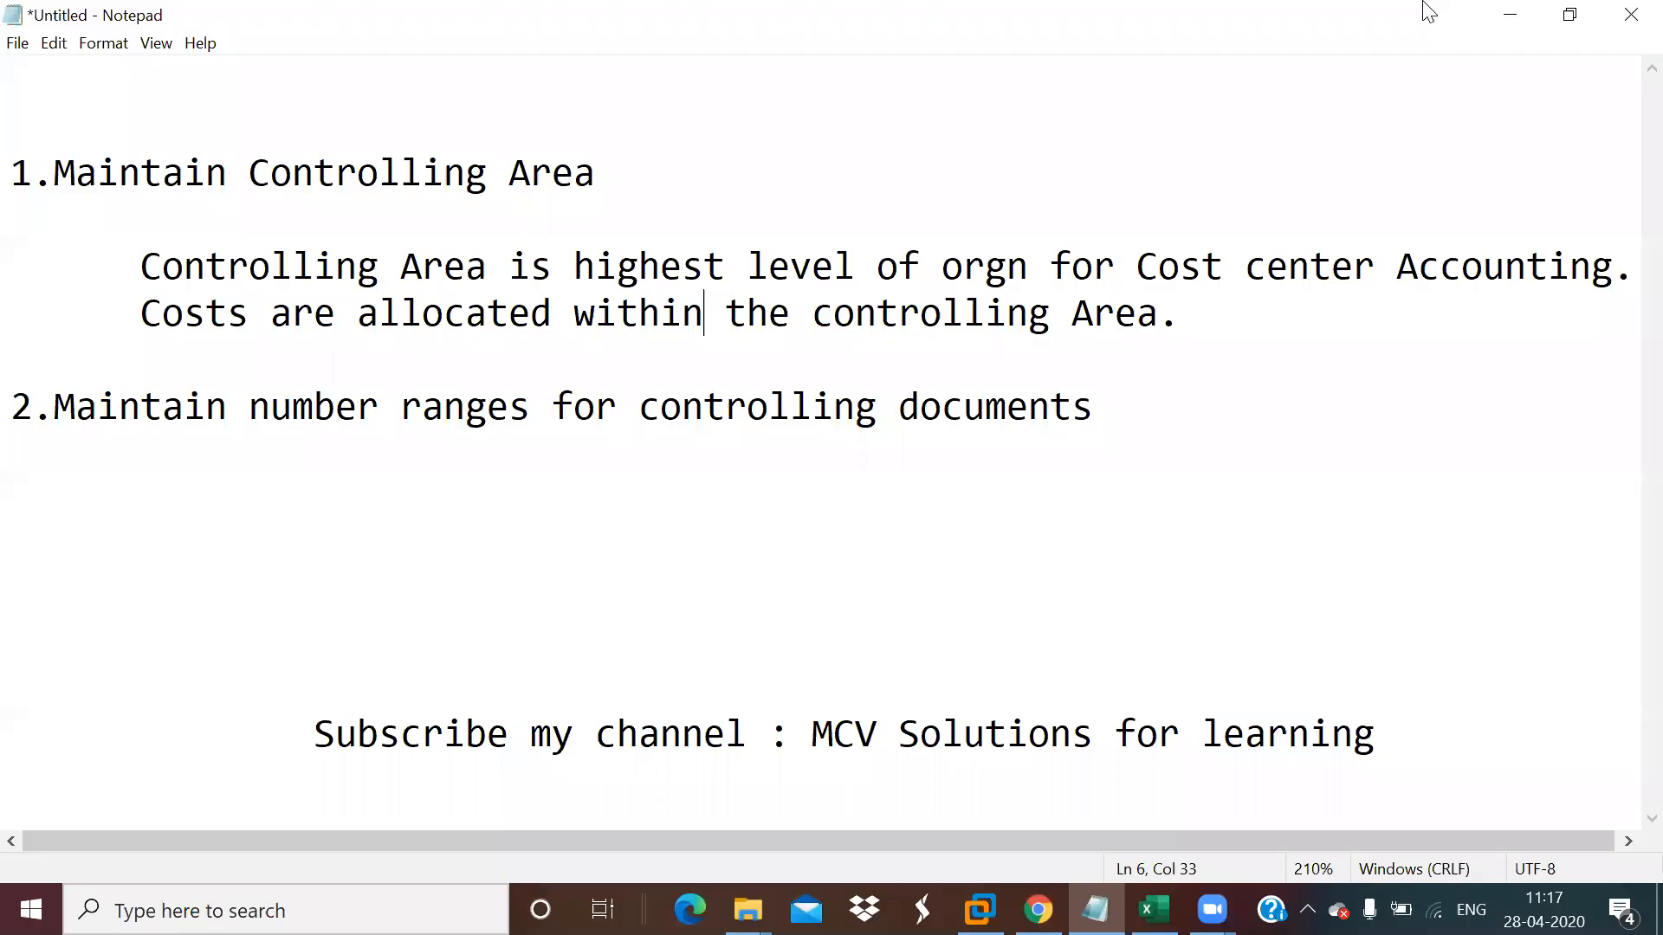